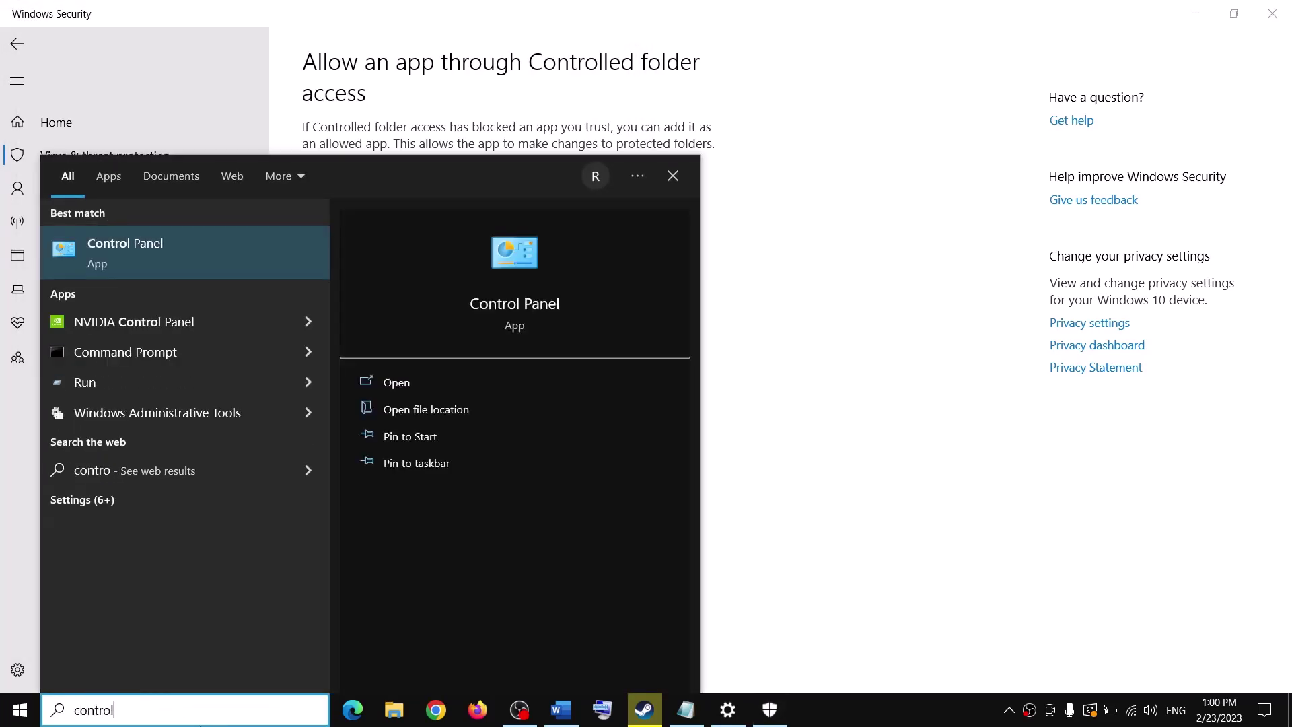
Go from Control Panel through System and Security to Windows Defender Firewall's allowed apps list.
{"action": "left_click", "coordinate": [187, 232]}
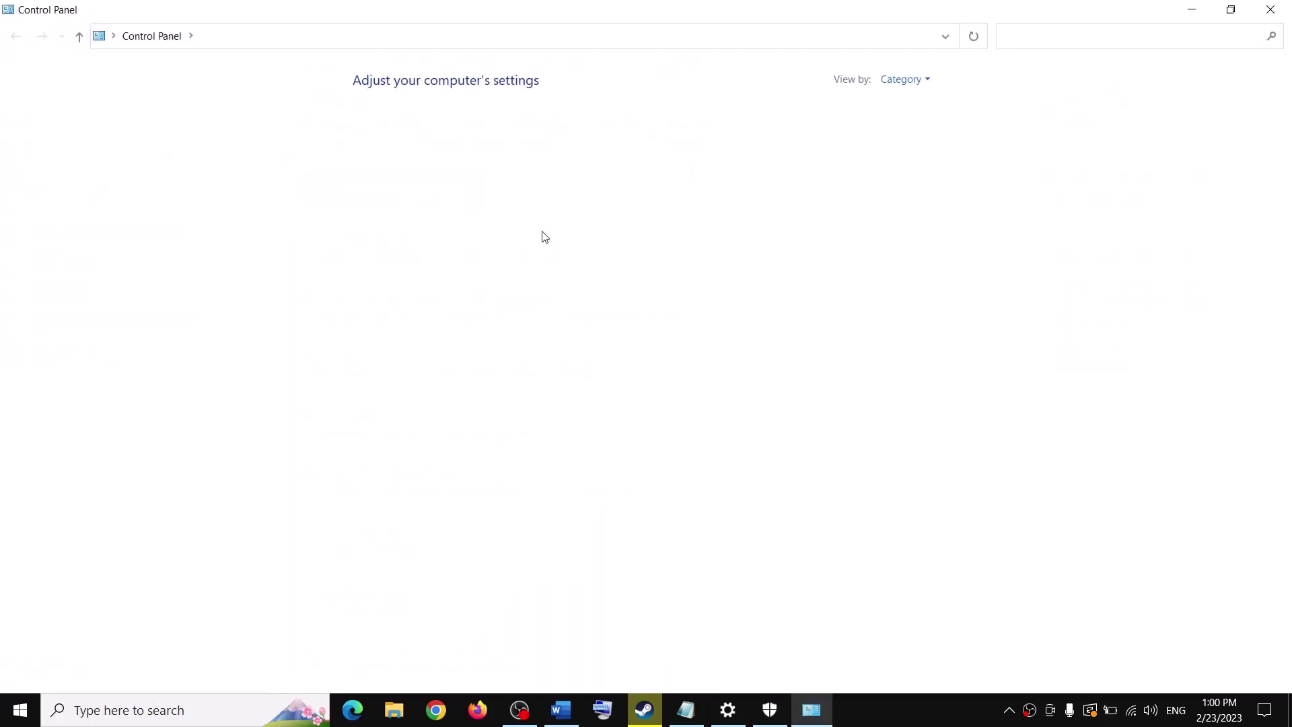
{"action": "left_click", "coordinate": [426, 126]}
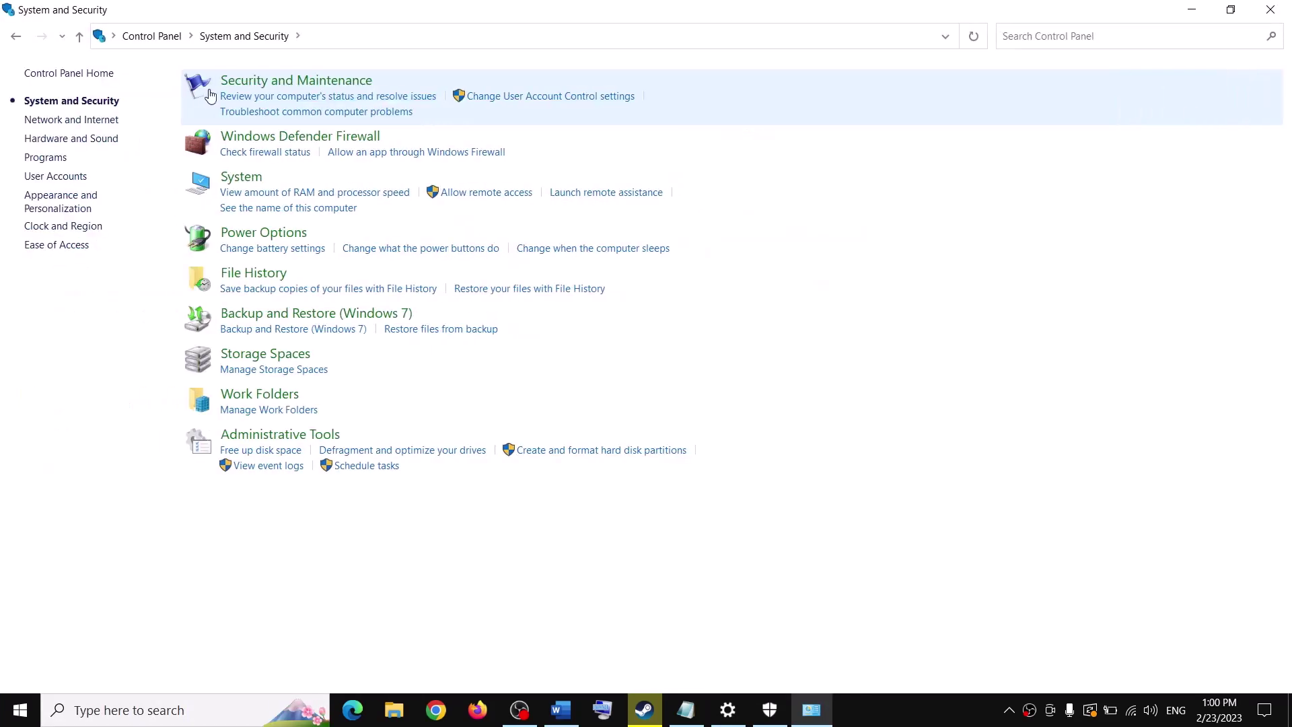
{"action": "left_click", "coordinate": [268, 138]}
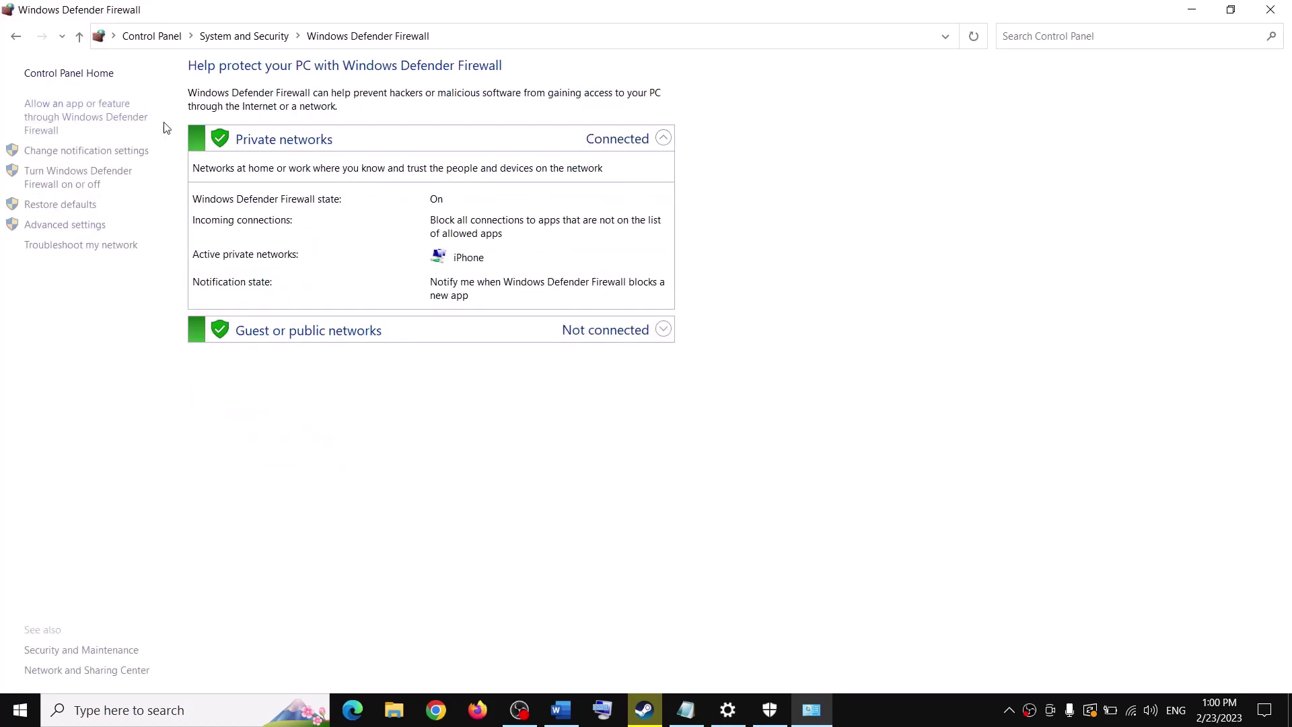
{"action": "left_click", "coordinate": [87, 117]}
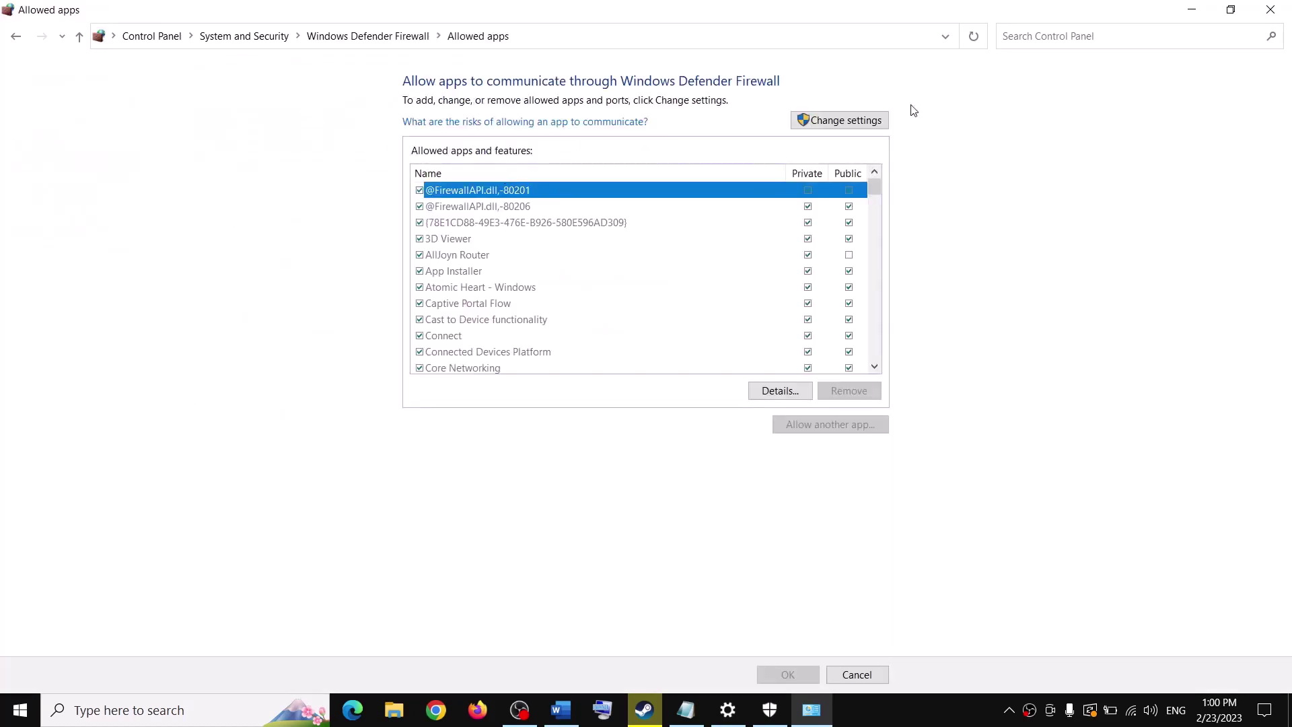
Add the demo's startup program (BootstrapPackagedGame) from F:\SteamLibrary to the firewall's allowed apps.
{"action": "left_click", "coordinate": [879, 114]}
{"action": "left_click", "coordinate": [832, 428]}
{"action": "left_click", "coordinate": [760, 435]}
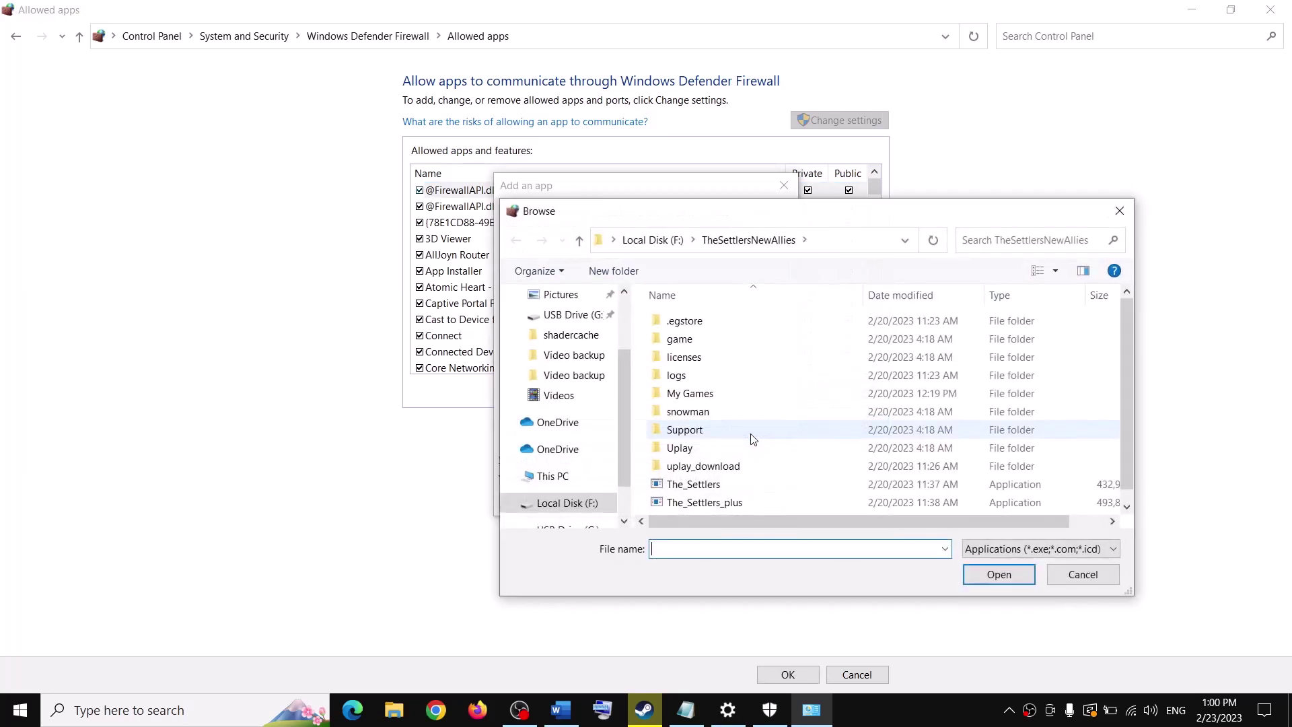
{"action": "left_click", "coordinate": [579, 503]}
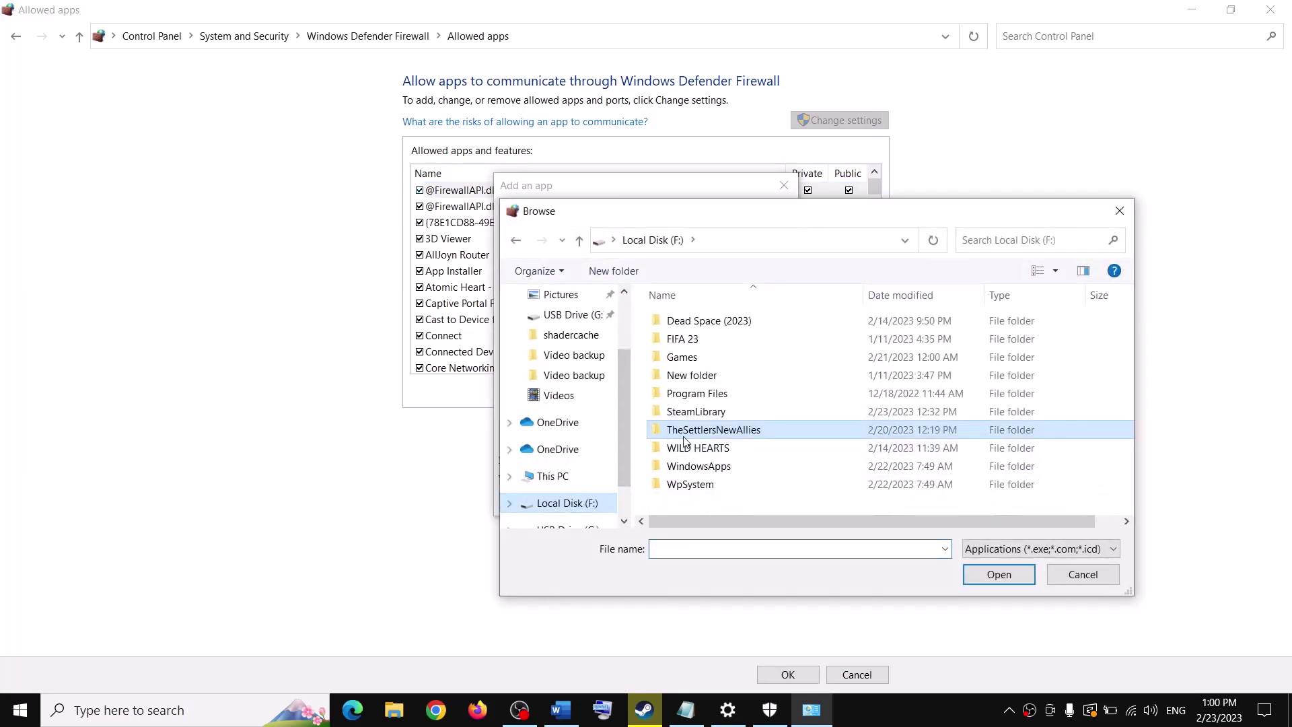
{"action": "double_click", "coordinate": [696, 411]}
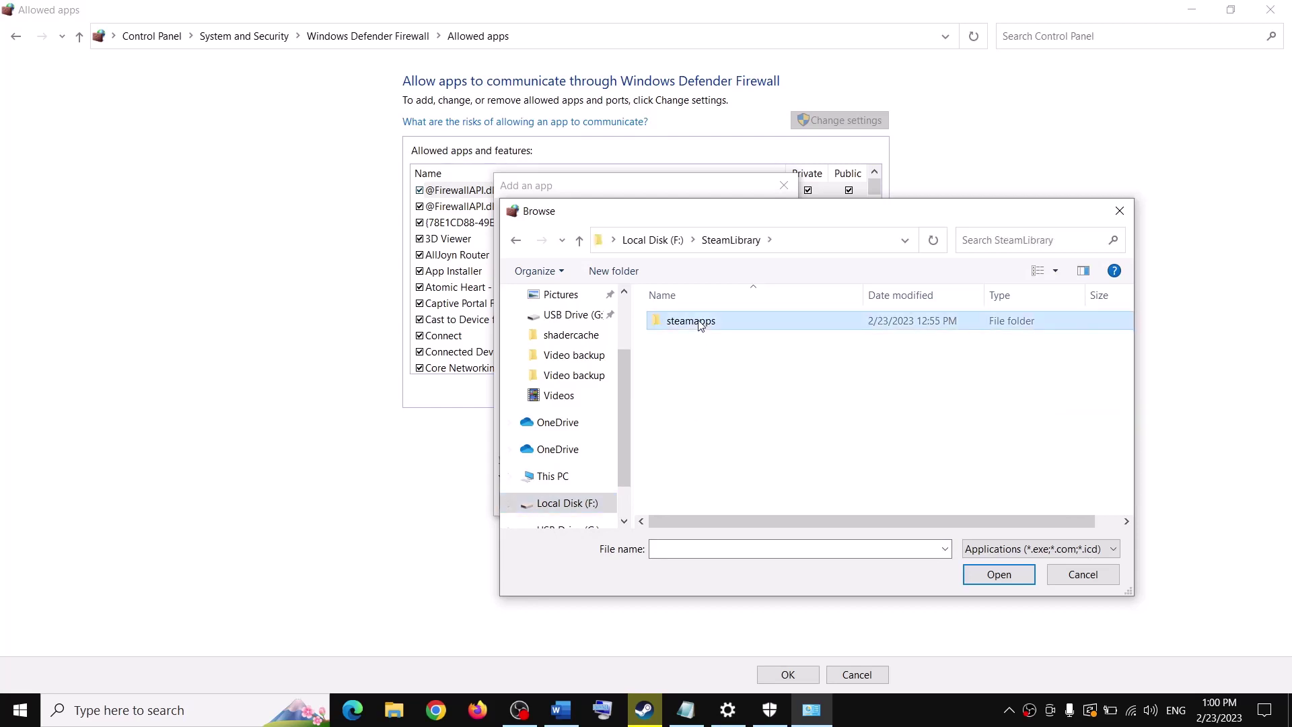
{"action": "double_click", "coordinate": [701, 321]}
{"action": "double_click", "coordinate": [700, 322]}
{"action": "double_click", "coordinate": [707, 393]}
{"action": "left_click", "coordinate": [737, 363]}
{"action": "left_click", "coordinate": [991, 579]}
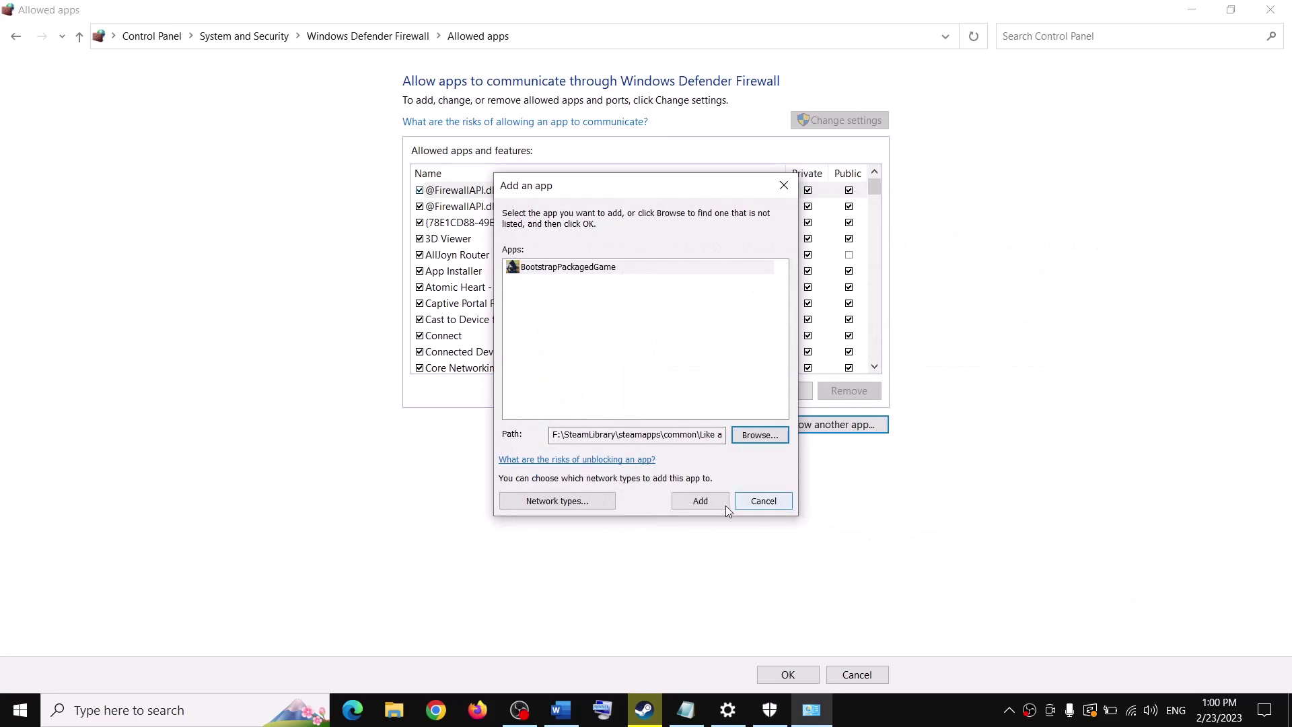
{"action": "left_click", "coordinate": [709, 494]}
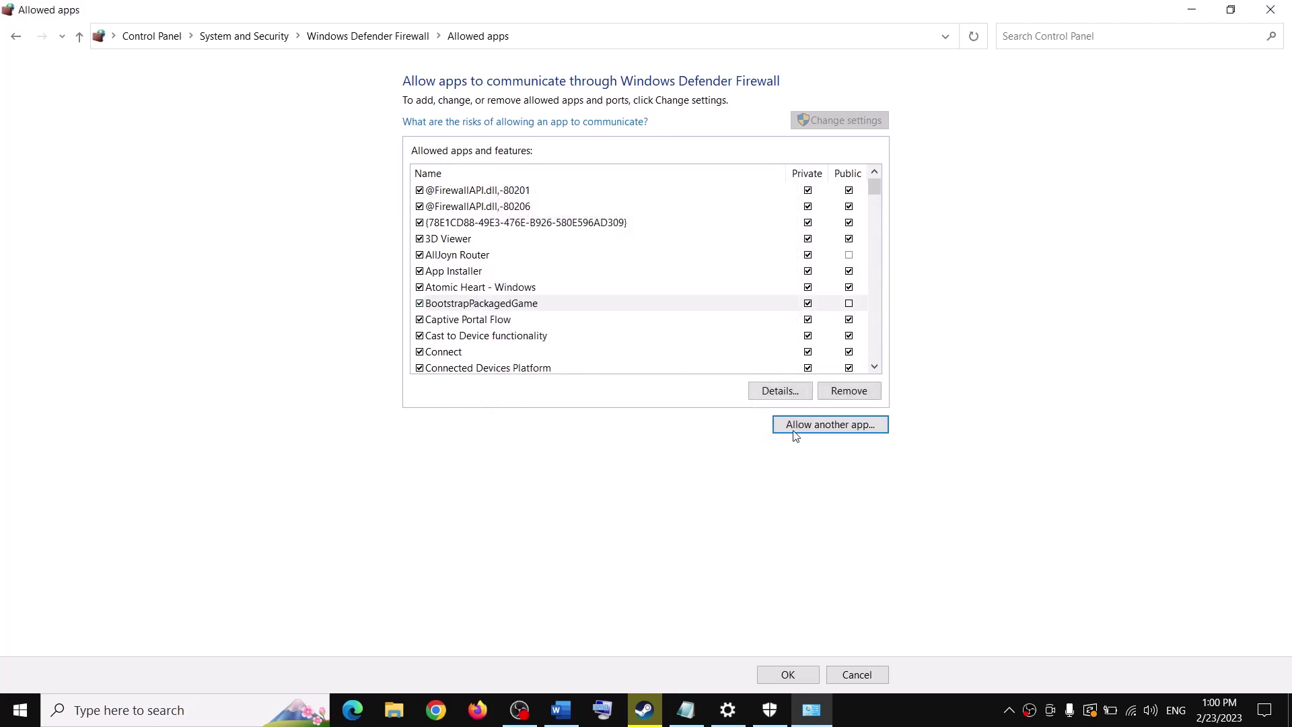
Add LikeaDragonIshinDemo-Win64-Shipping from Binaries\Win64 as a second allowed app.
{"action": "left_click", "coordinate": [817, 425]}
{"action": "left_click", "coordinate": [758, 436]}
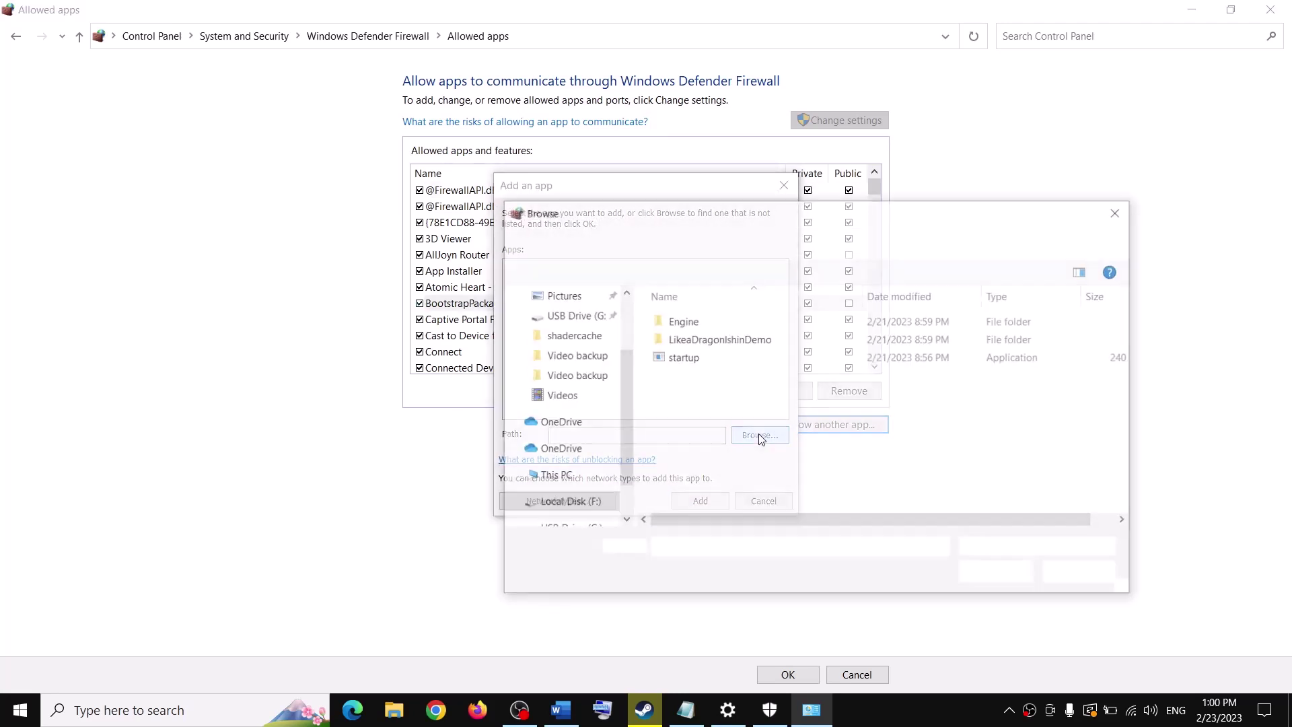
{"action": "double_click", "coordinate": [697, 335]}
{"action": "double_click", "coordinate": [692, 321]}
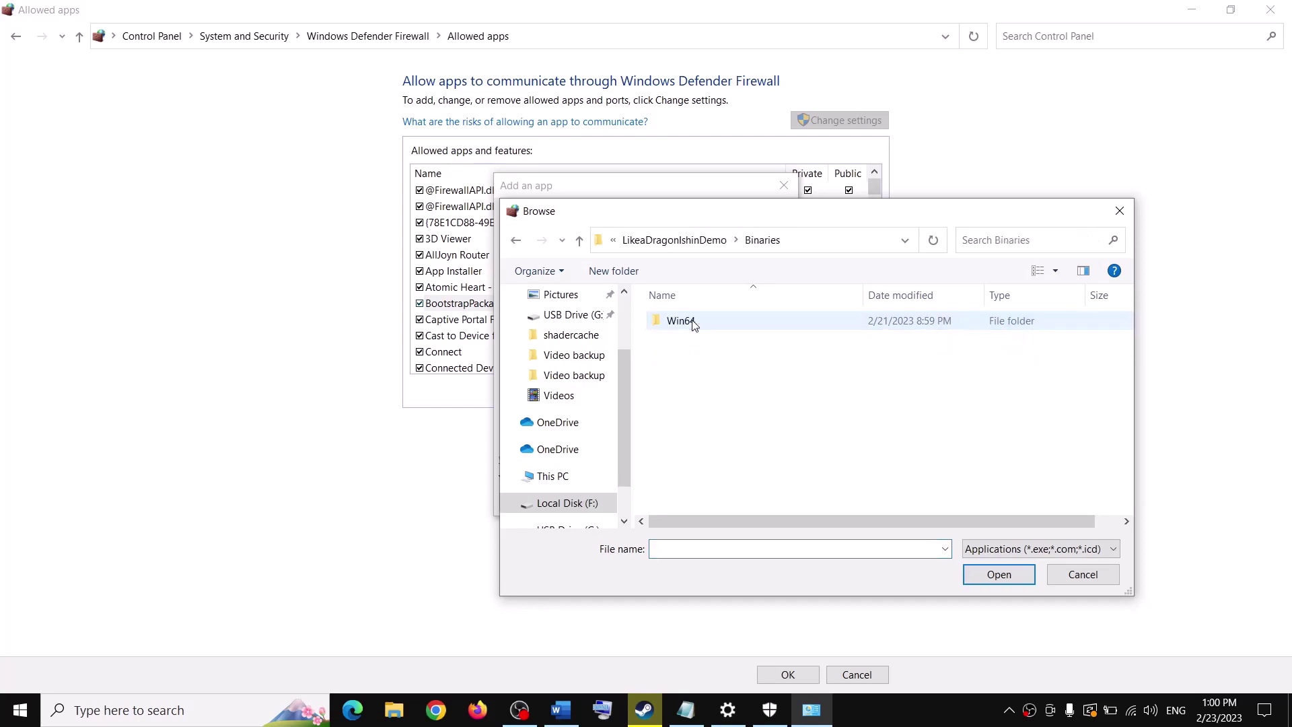
{"action": "double_click", "coordinate": [694, 322]}
{"action": "left_click", "coordinate": [700, 321]}
{"action": "left_click", "coordinate": [998, 575]}
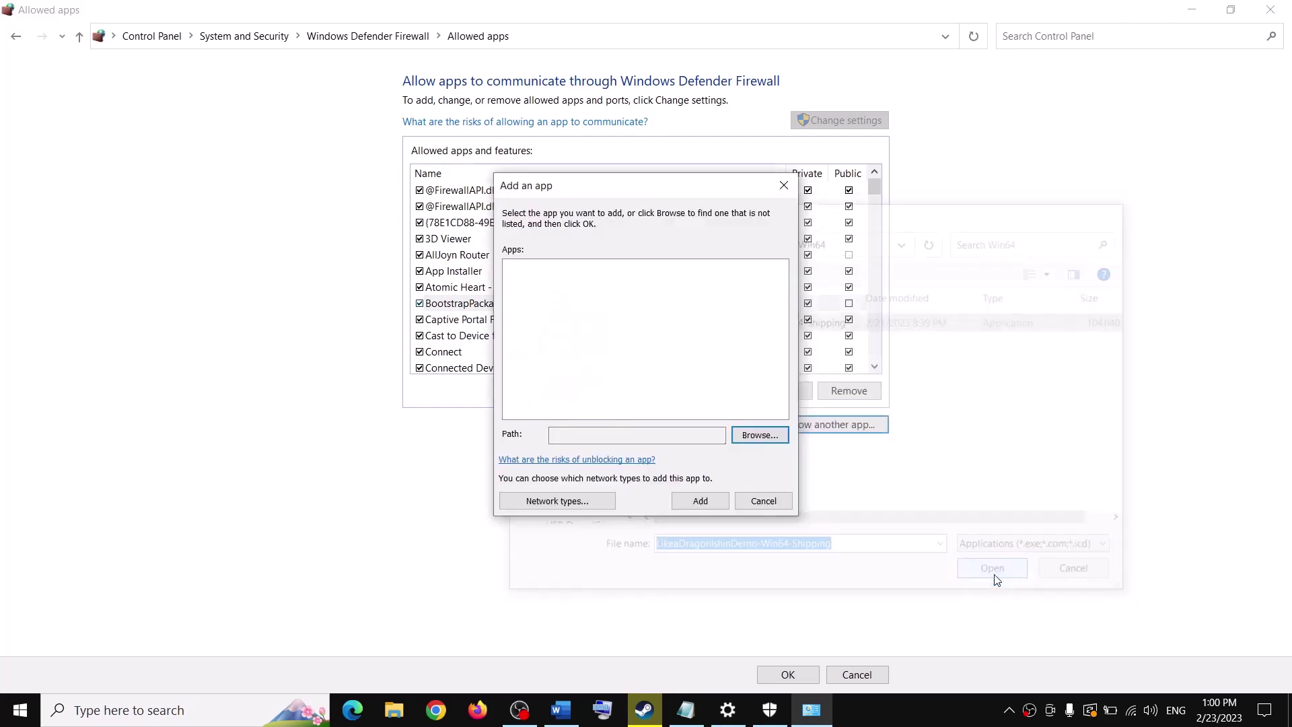
{"action": "left_click", "coordinate": [709, 506]}
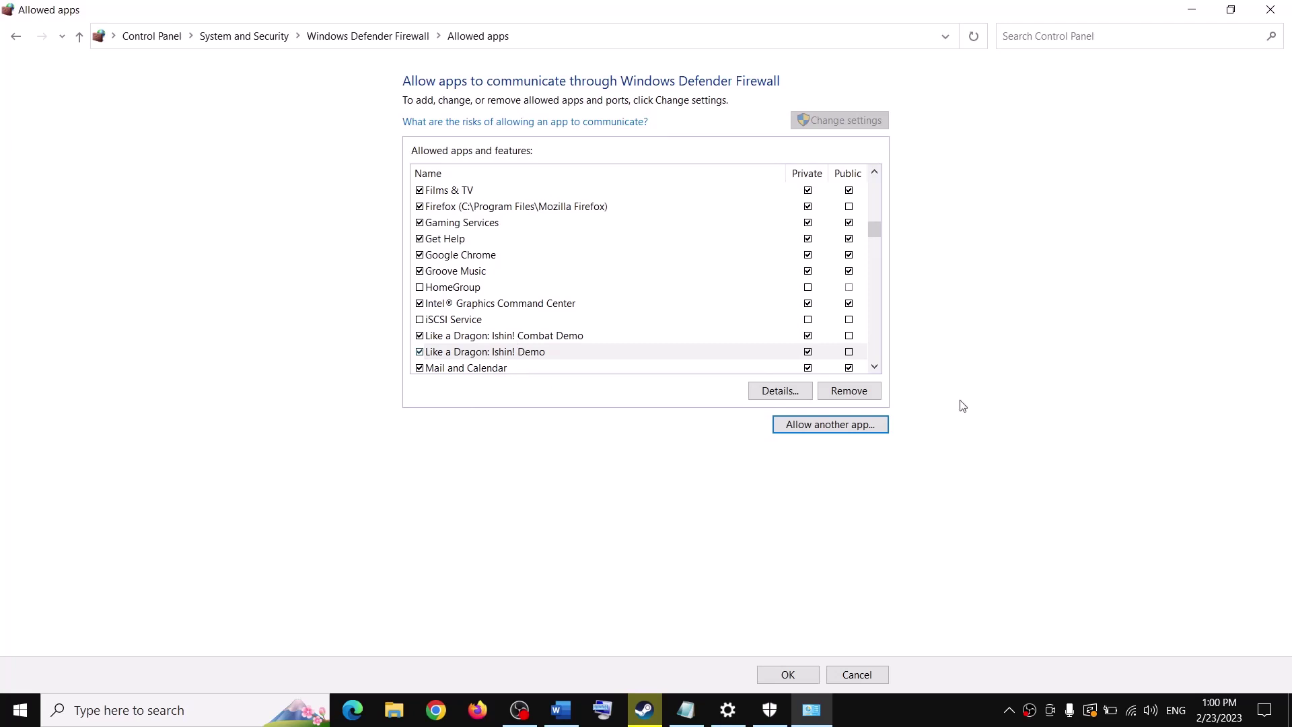
Save the allowed-apps changes and close Control Panel and Windows Security.
{"action": "left_click", "coordinate": [801, 673]}
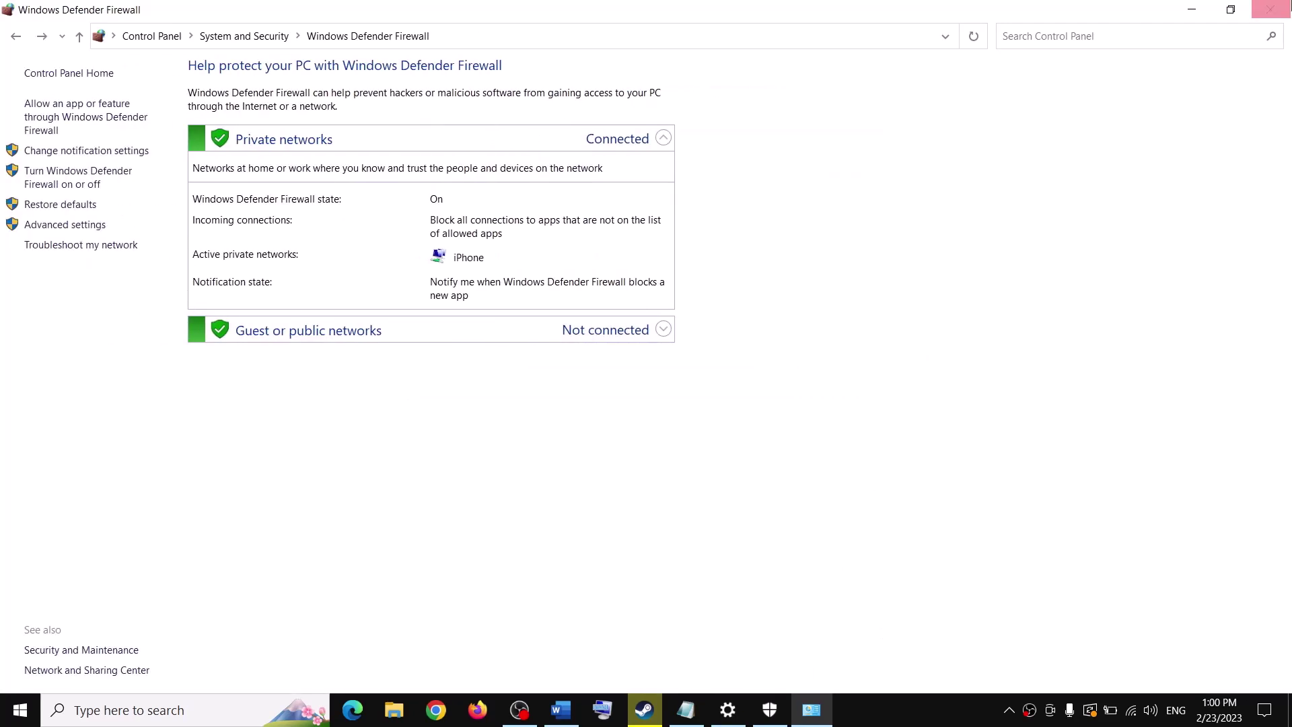
{"action": "left_click", "coordinate": [1272, 9]}
{"action": "left_click", "coordinate": [1274, 11]}
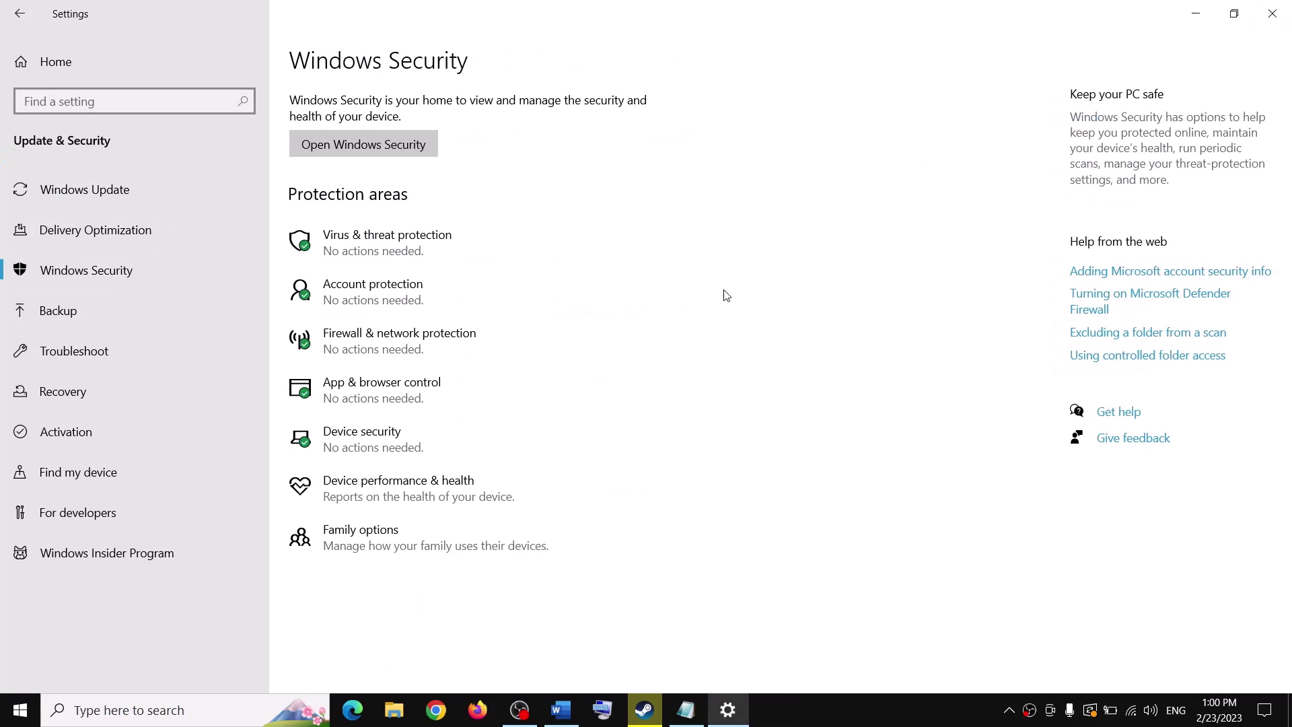
Close Settings and select the Step 6 nvidia.com driver link in the Word guide.
{"action": "left_click", "coordinate": [1288, 6]}
{"action": "scroll", "coordinate": [589, 438], "scroll_direction": "down", "scroll_amount": 3}
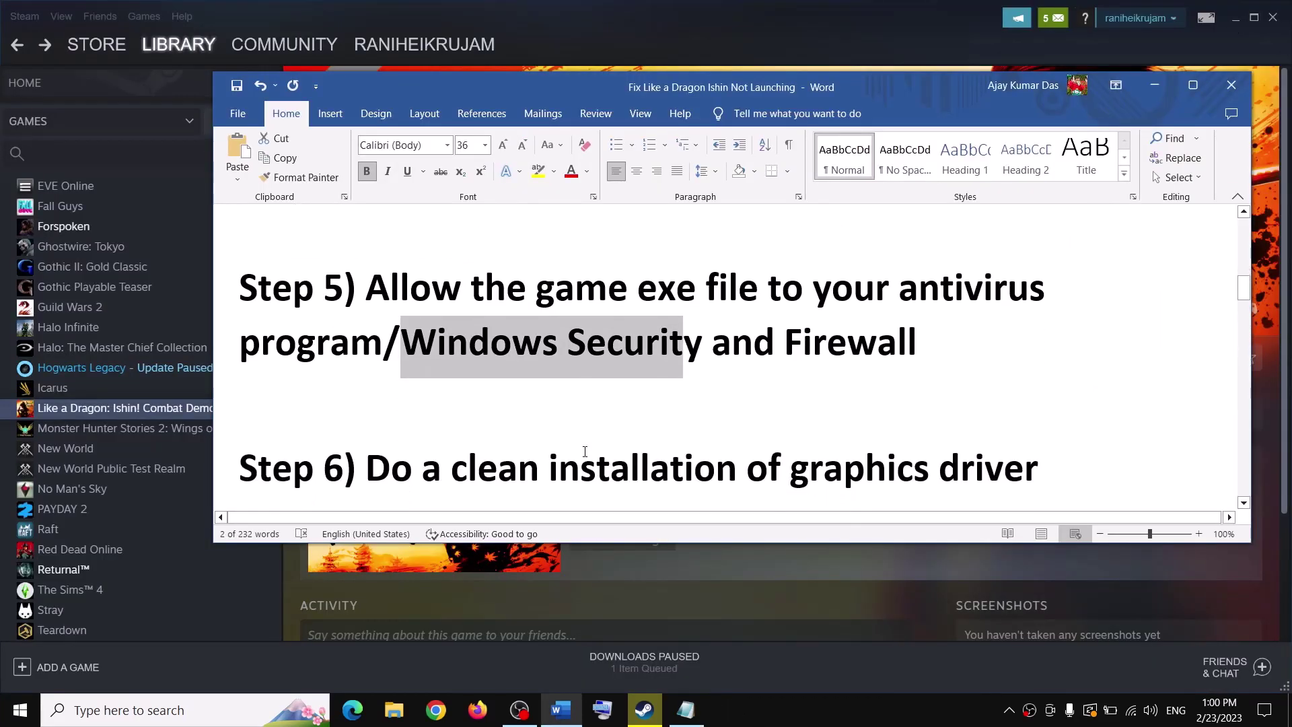
{"action": "scroll", "coordinate": [584, 452], "scroll_direction": "down", "scroll_amount": 2}
{"action": "left_click_drag", "start_coordinate": [442, 328], "coordinate": [939, 316]}
{"action": "left_click_drag", "start_coordinate": [403, 374], "coordinate": [1062, 377]}
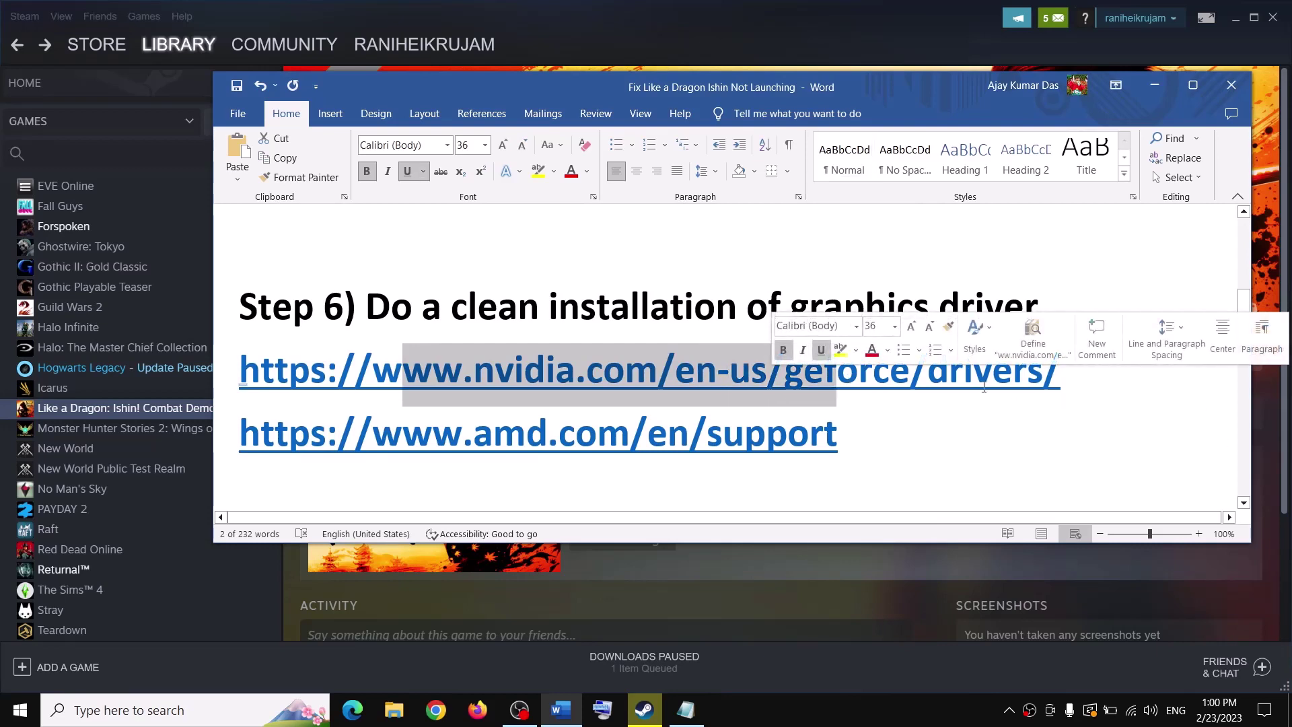
{"action": "triple_click", "coordinate": [459, 375]}
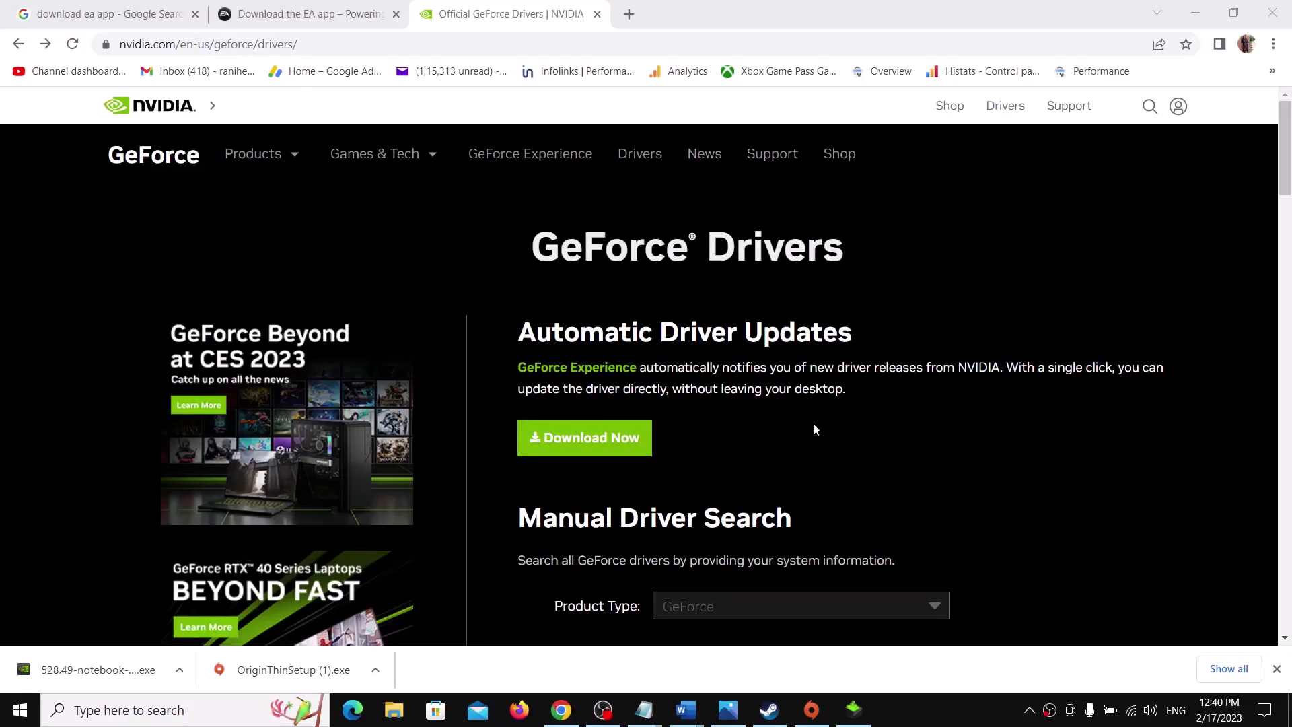
Search NVIDIA's GeForce drivers, keeping the Windows 10 64-bit operating system.
{"action": "scroll", "coordinate": [737, 433], "scroll_direction": "down", "scroll_amount": 5}
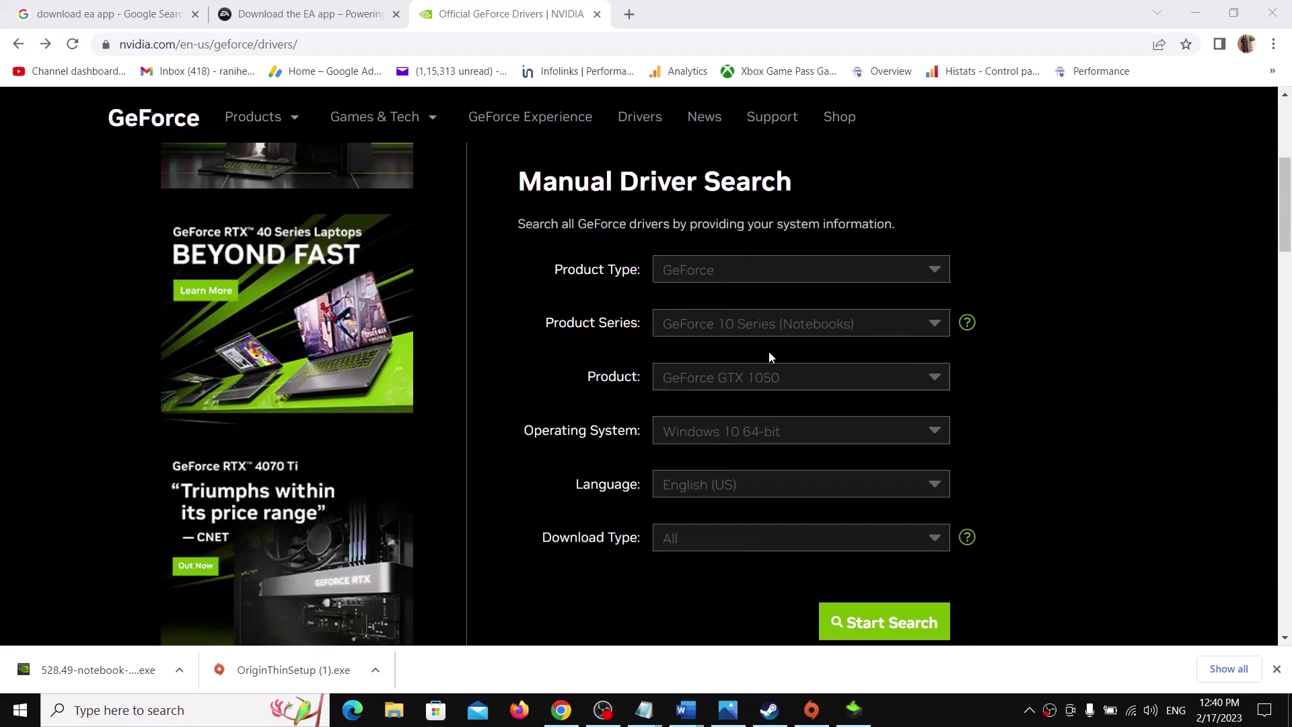
{"action": "left_click", "coordinate": [902, 326]}
{"action": "left_click", "coordinate": [1016, 276]}
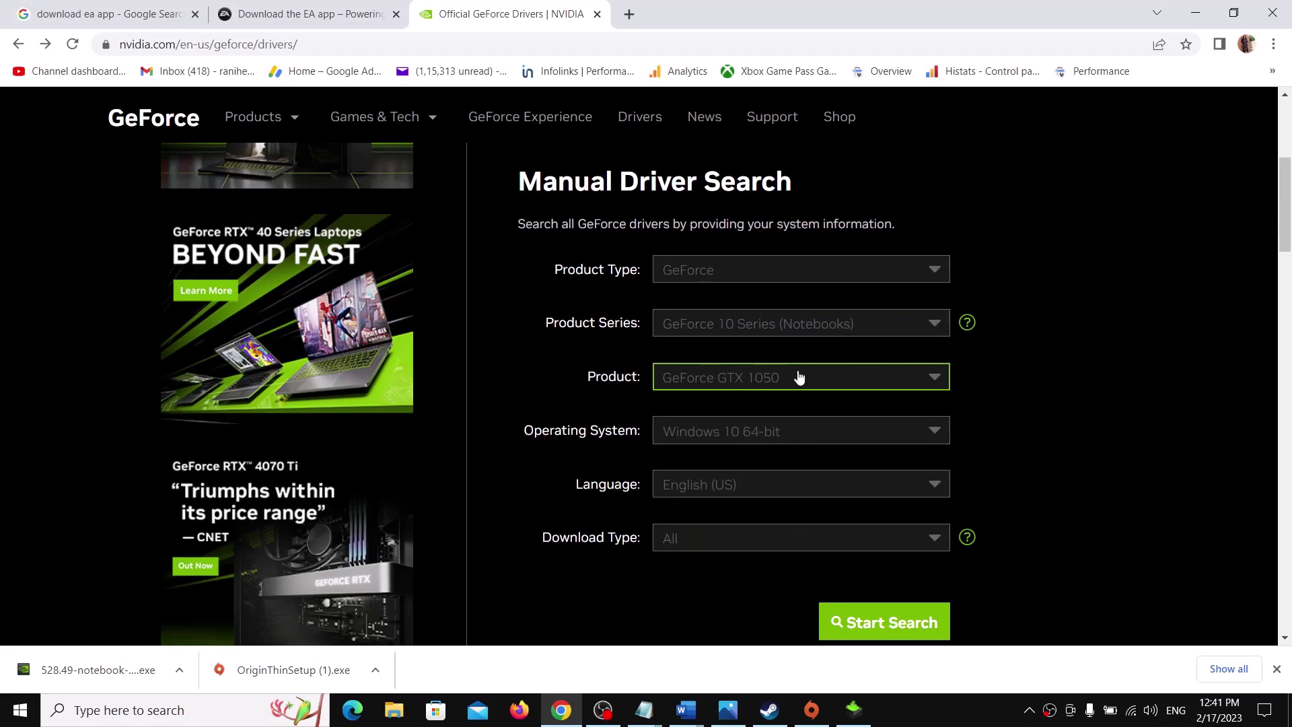
{"action": "left_click", "coordinate": [747, 377]}
{"action": "left_click", "coordinate": [1015, 368]}
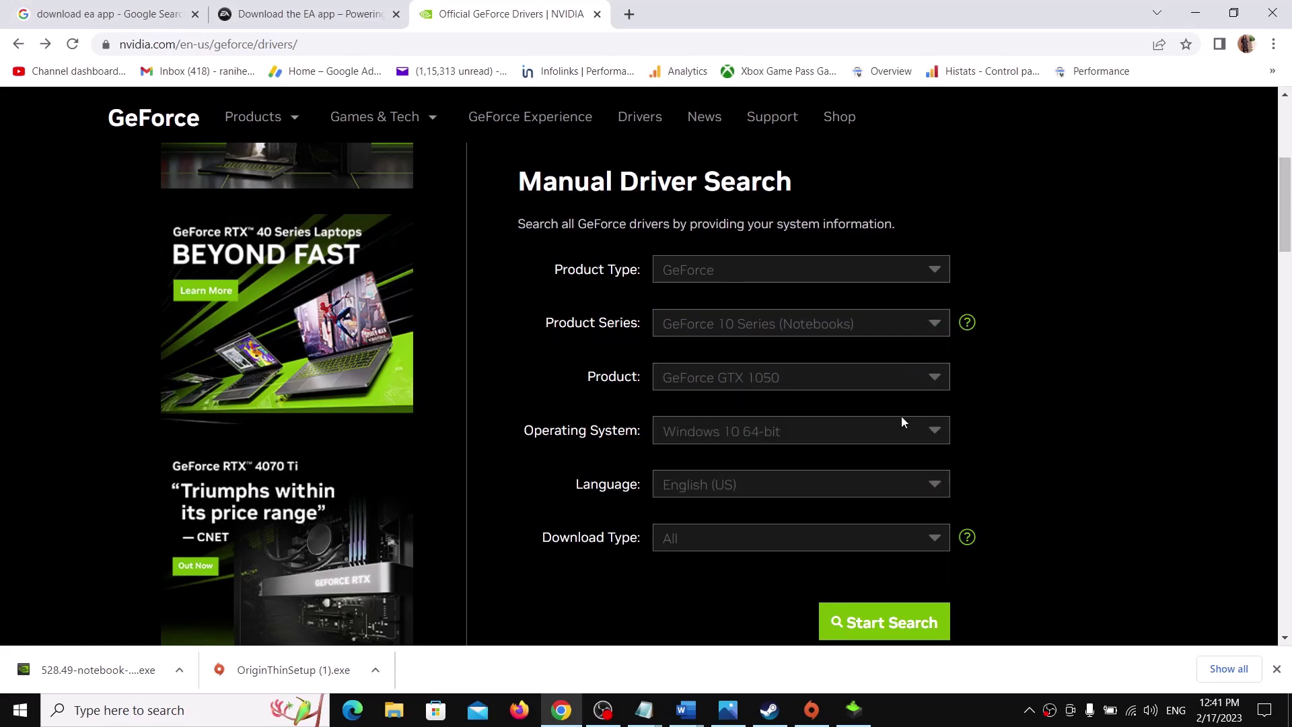
{"action": "left_click", "coordinate": [783, 439]}
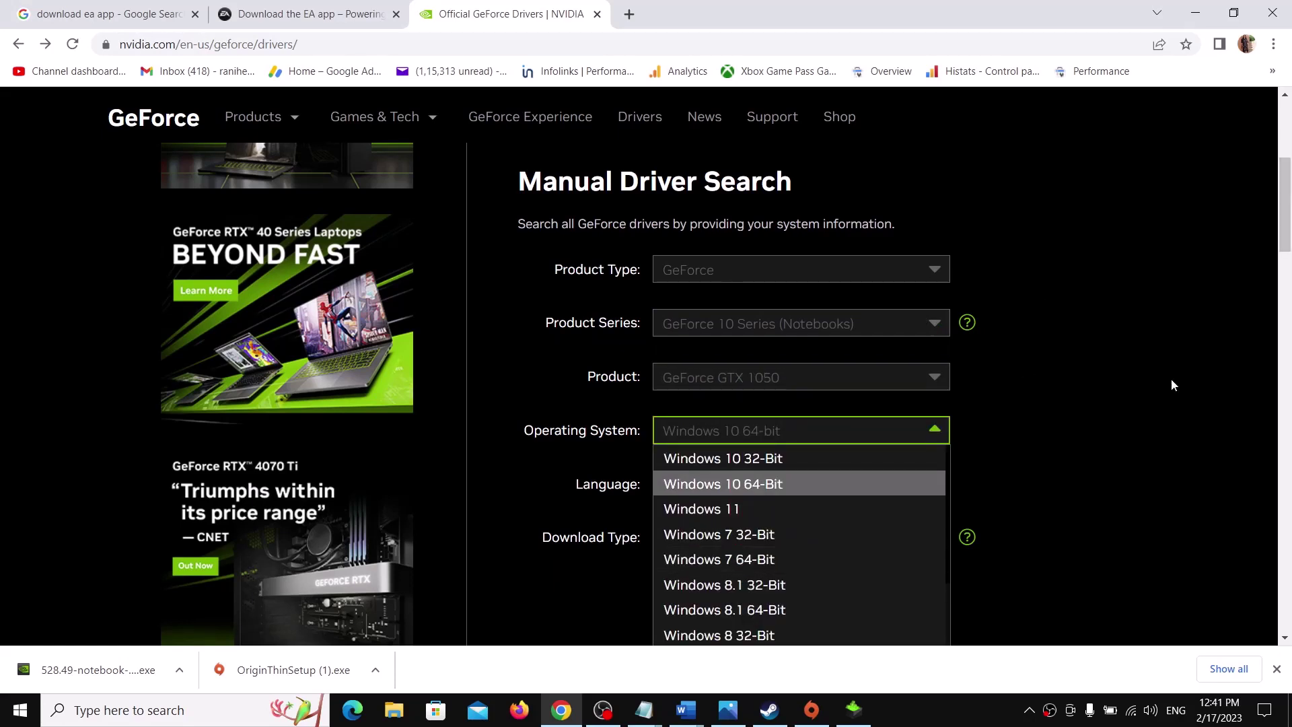
{"action": "left_click", "coordinate": [1044, 413]}
{"action": "left_click", "coordinate": [866, 429]}
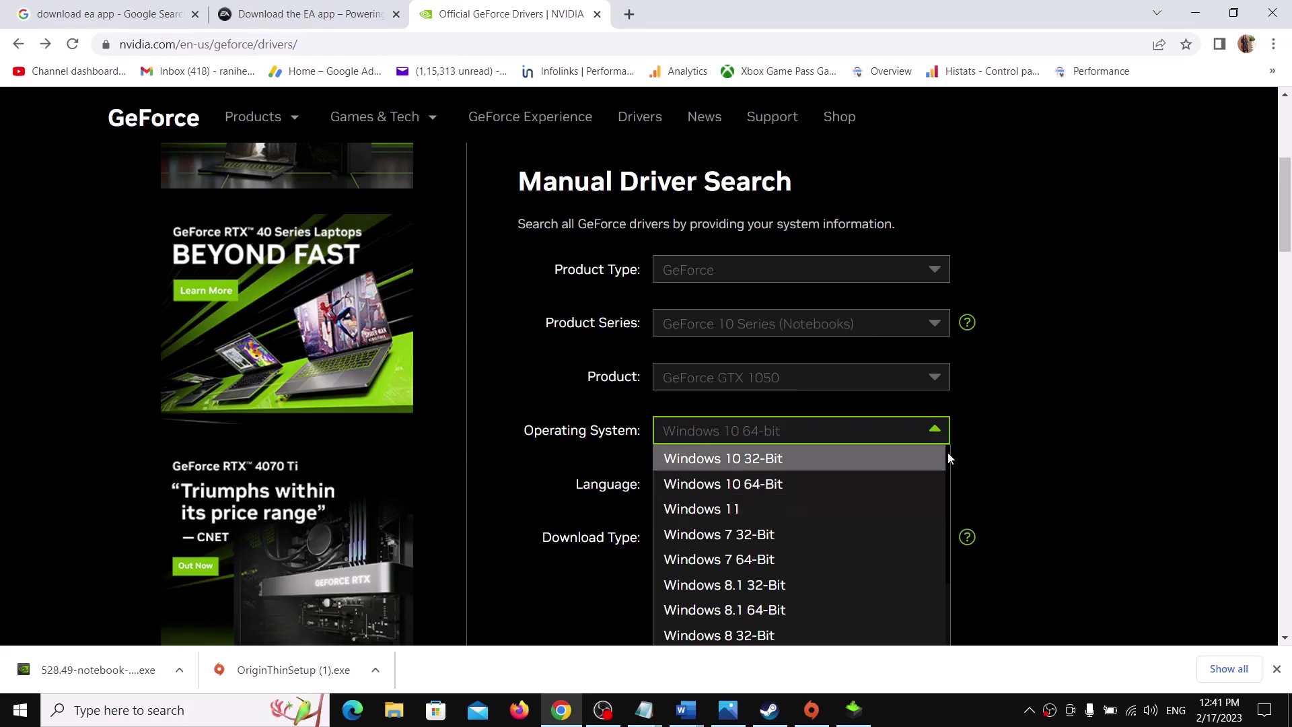
{"action": "left_click", "coordinate": [1051, 446]}
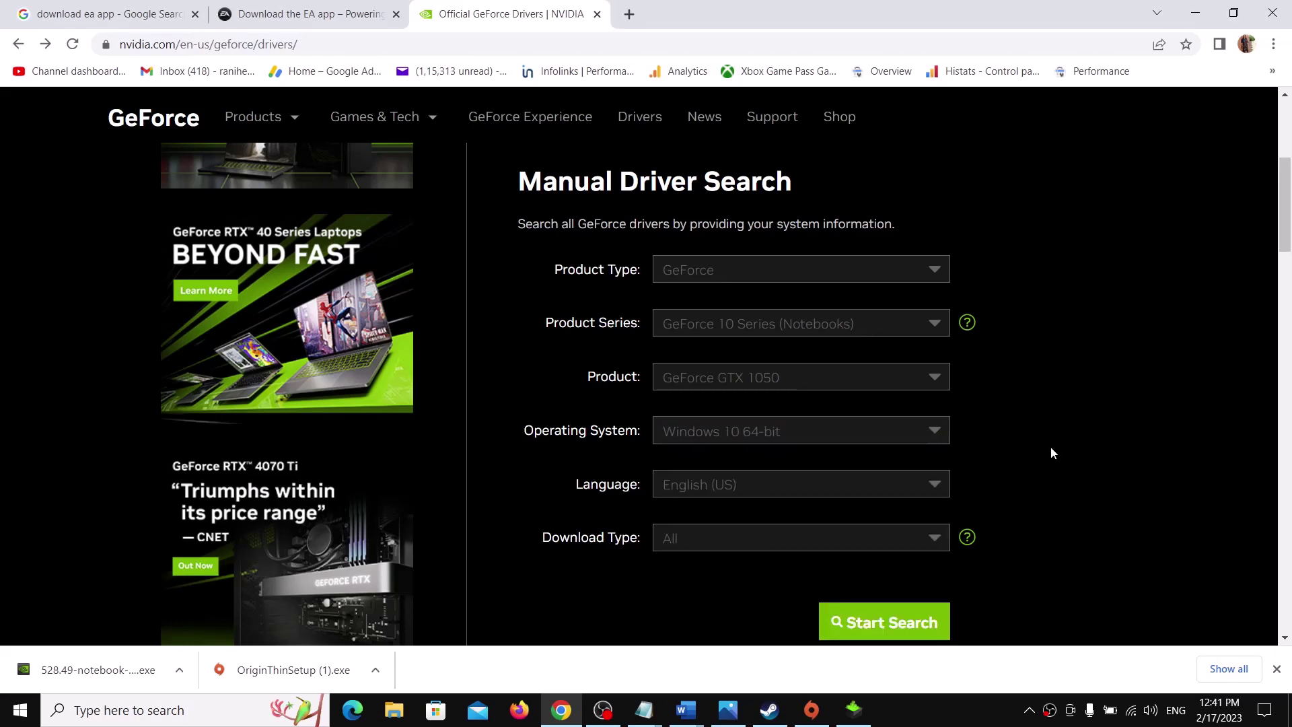
{"action": "left_click", "coordinate": [912, 629]}
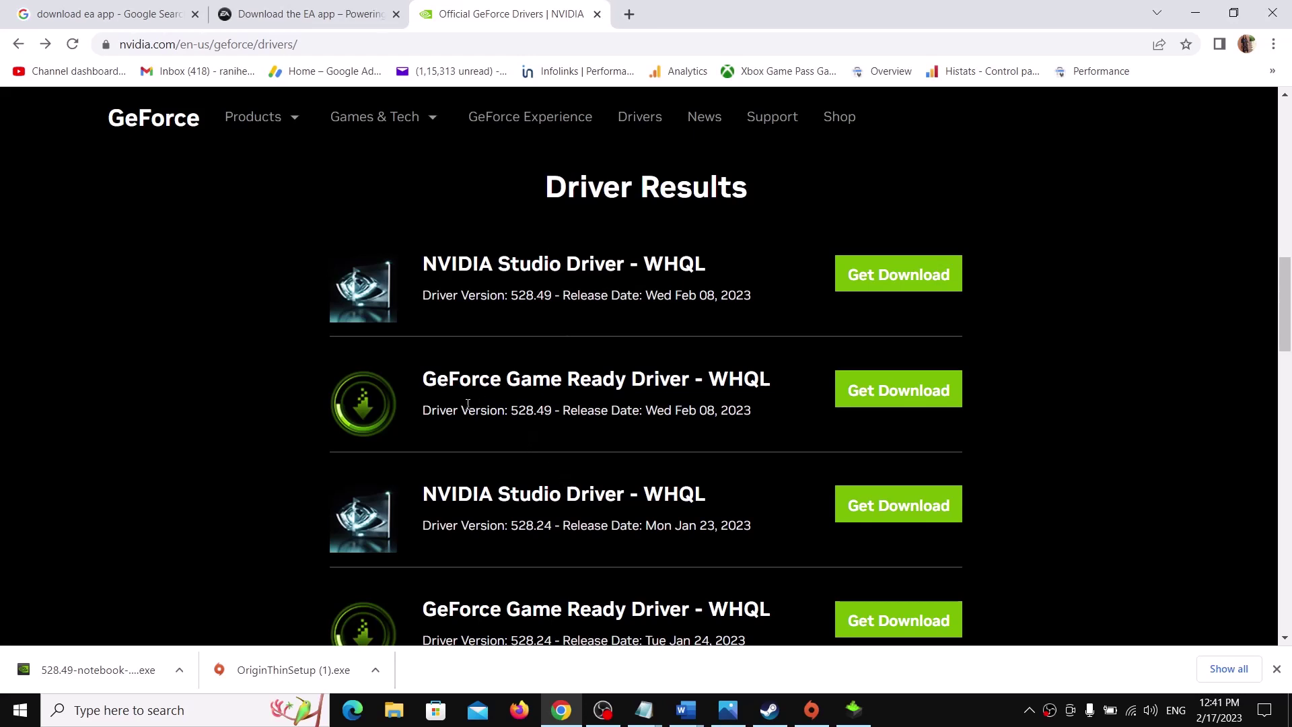
Open the Game Ready Driver 528.49 download page and launch the downloaded installer.
{"action": "left_click_drag", "start_coordinate": [429, 382], "coordinate": [635, 379]}
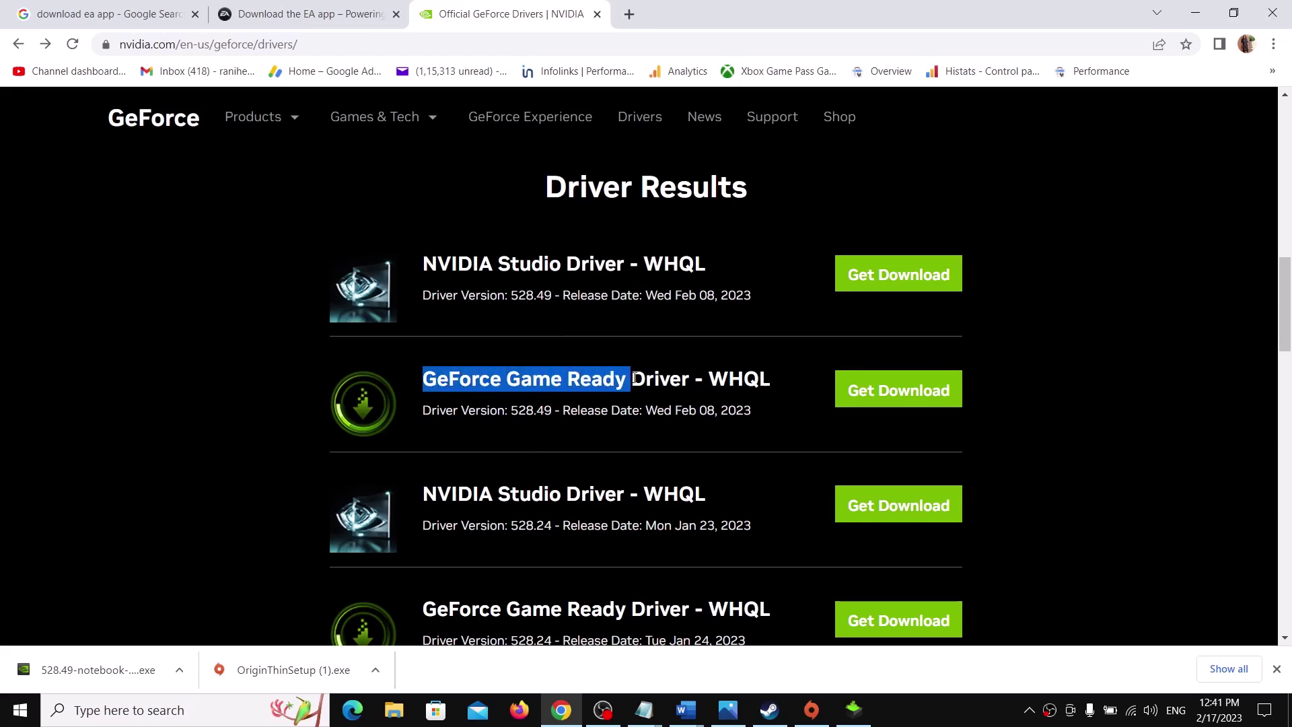
{"action": "left_click_drag", "start_coordinate": [442, 411], "coordinate": [546, 412]}
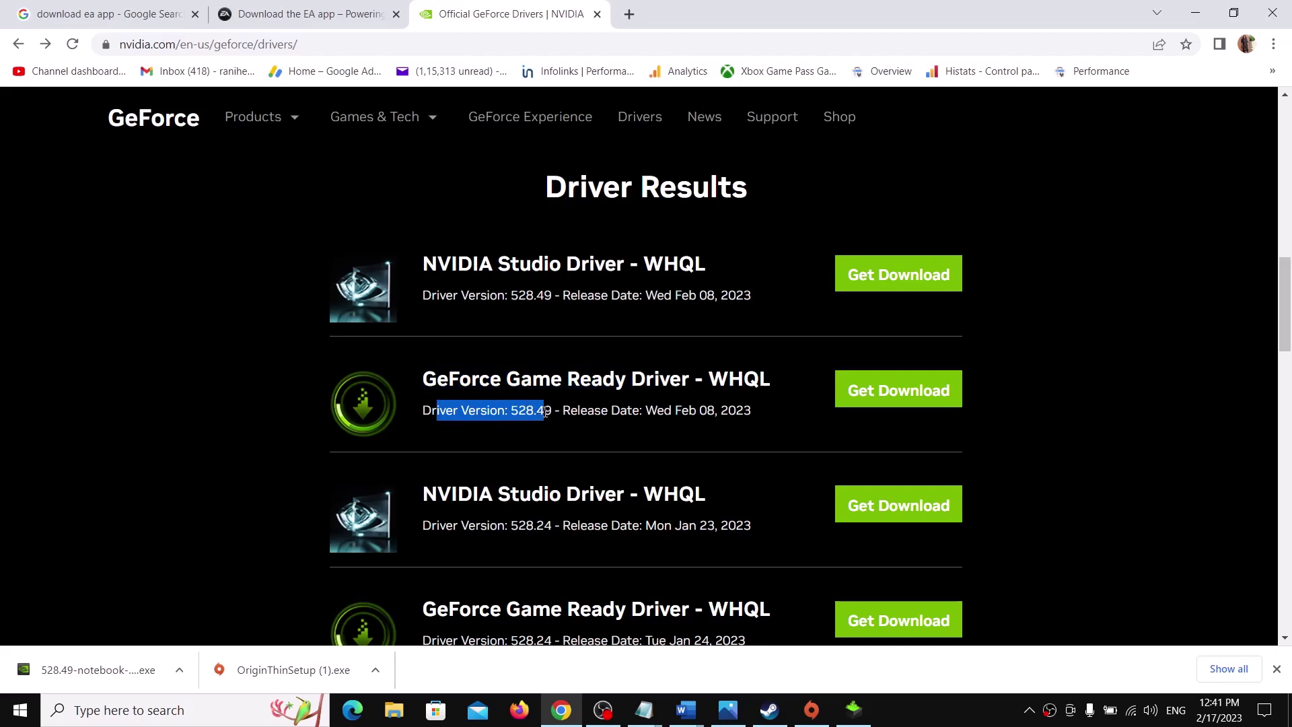
{"action": "left_click", "coordinate": [894, 398]}
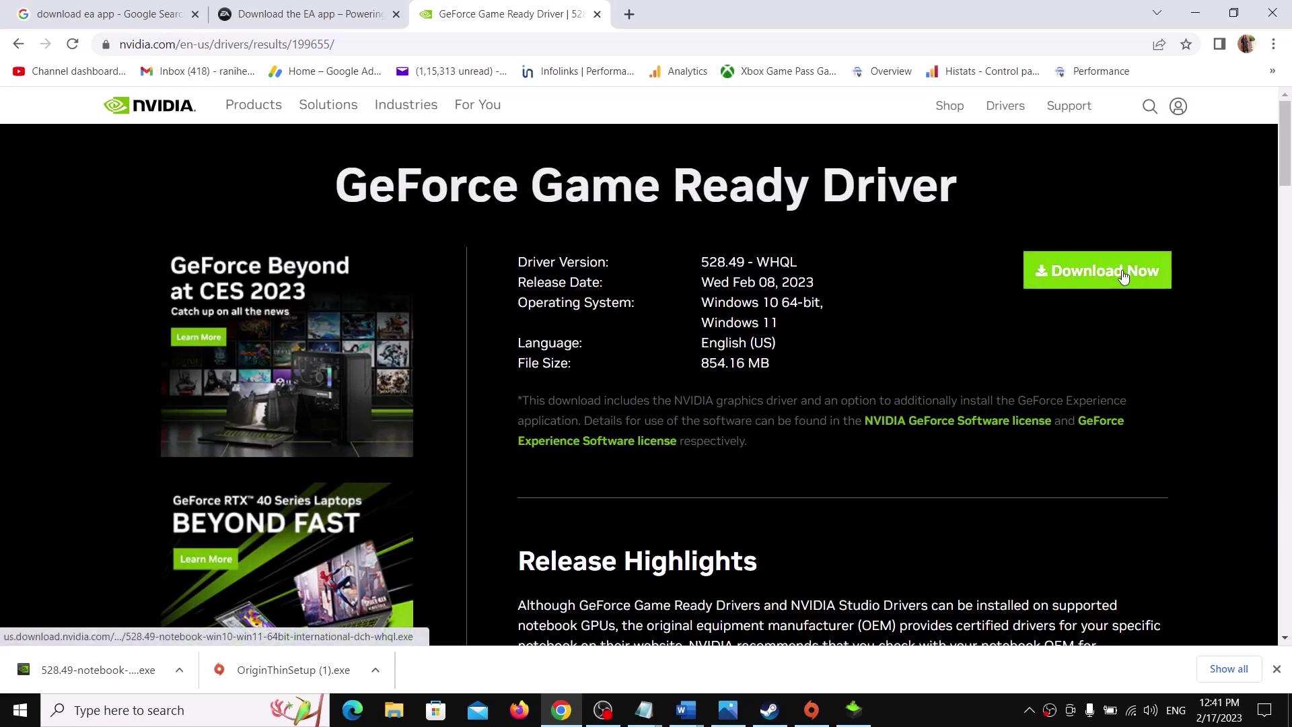
{"action": "left_click", "coordinate": [59, 672]}
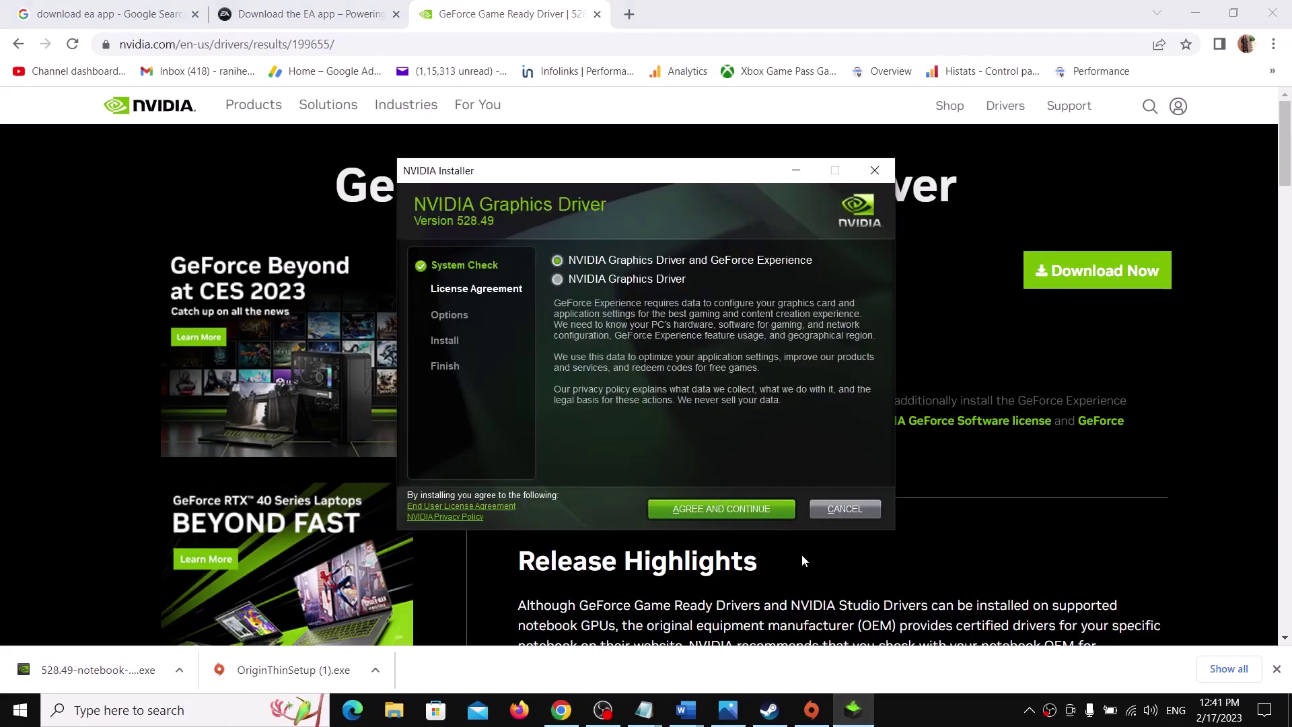
Accept the license, choose Custom (Advanced) with a clean installation, and start installing driver 528.49.
{"action": "left_click", "coordinate": [716, 508]}
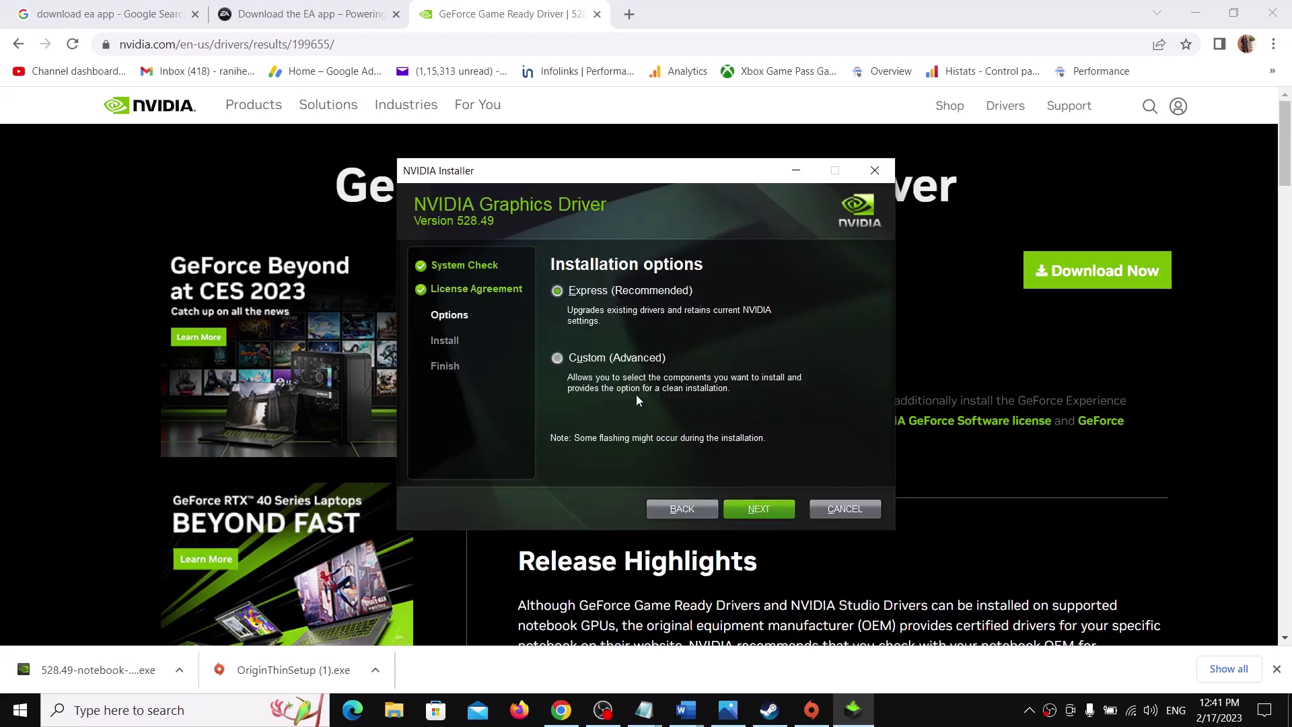
{"action": "left_click", "coordinate": [584, 361]}
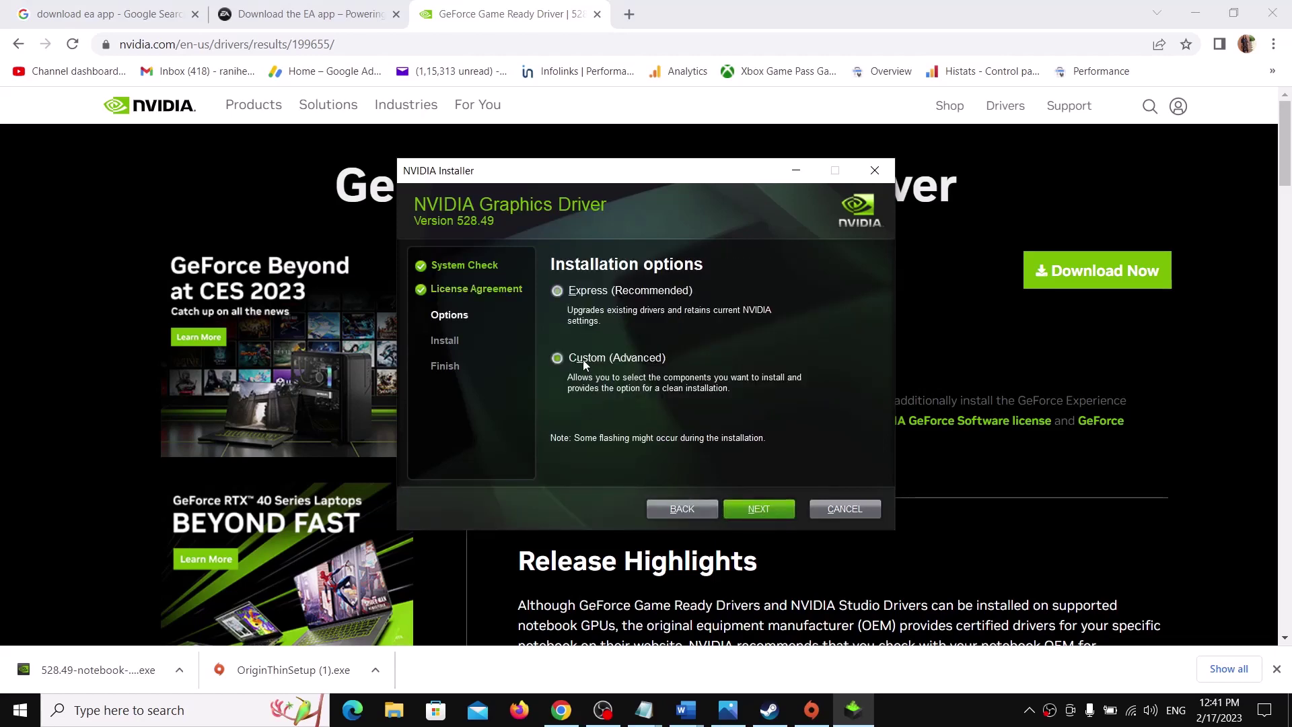
{"action": "left_click", "coordinate": [752, 510]}
{"action": "left_click", "coordinate": [556, 417]}
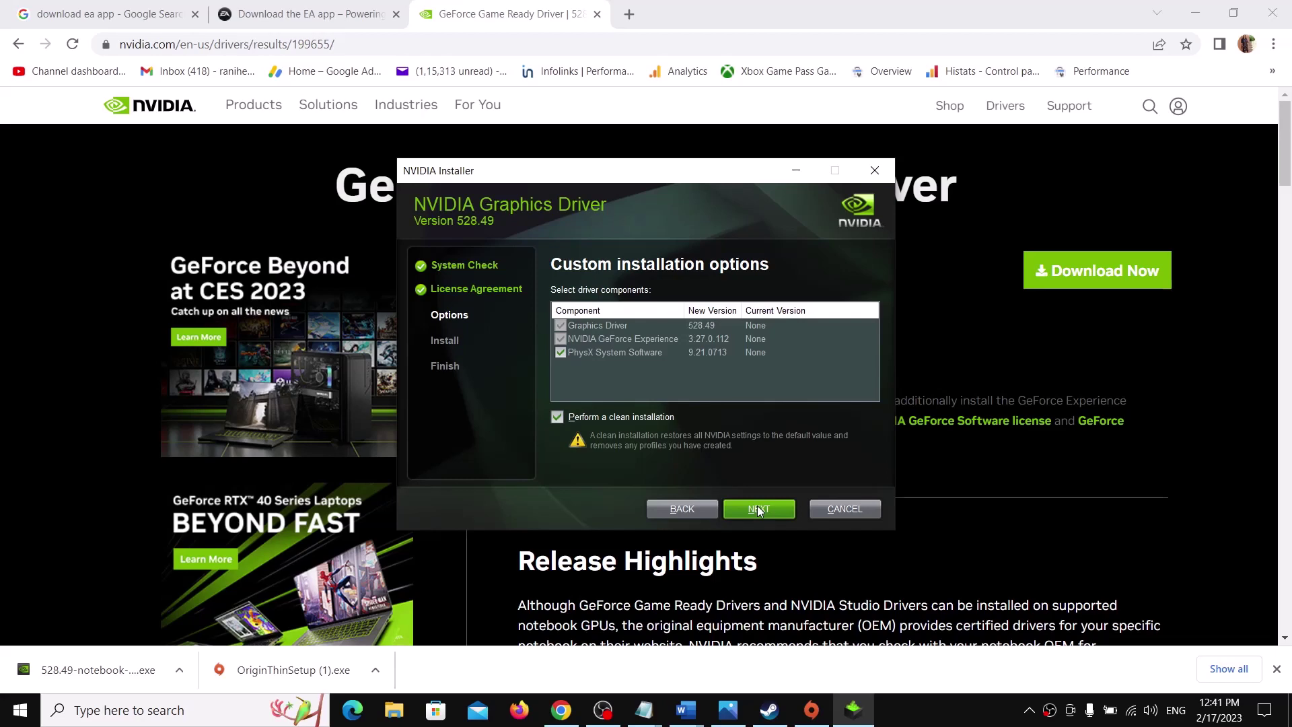
{"action": "left_click", "coordinate": [961, 711]}
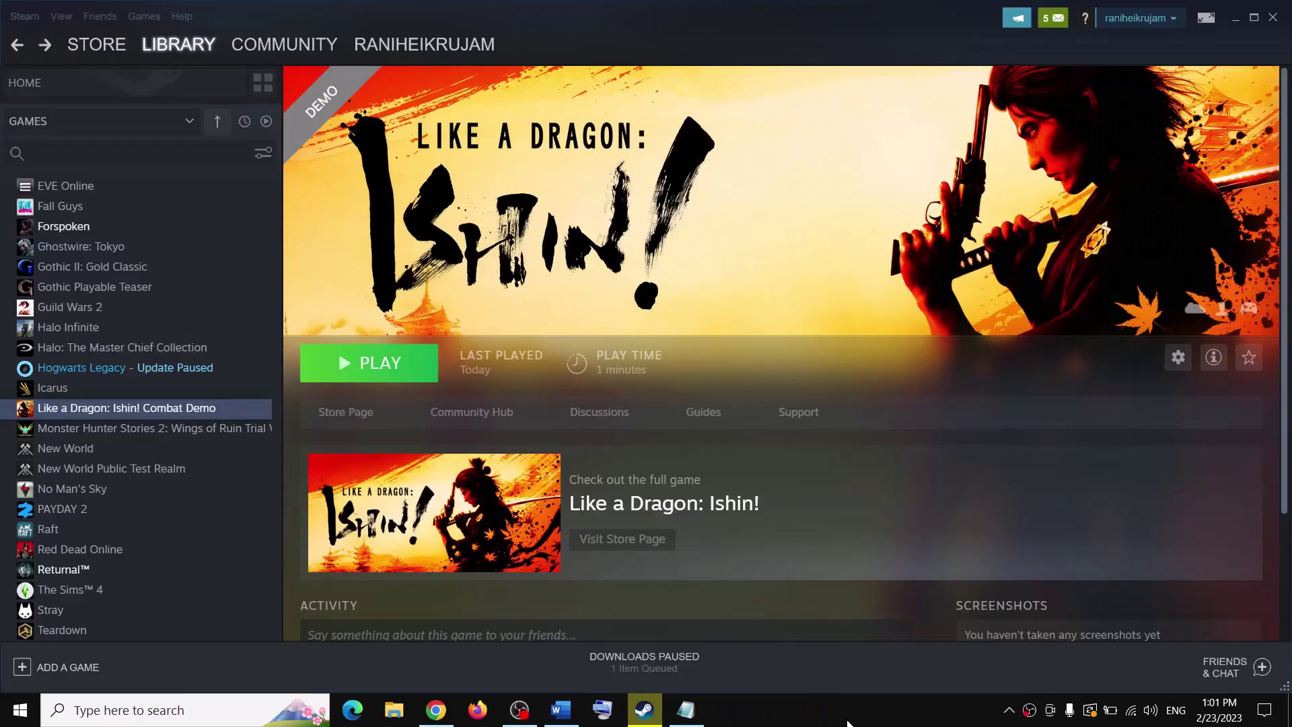
Review Step 7 'Roll back graphics' in Word, then minimize it and return to the NVIDIA drivers page.
{"action": "left_click", "coordinate": [560, 710]}
{"action": "scroll", "coordinate": [549, 416], "scroll_direction": "down", "scroll_amount": 2}
{"action": "left_click_drag", "start_coordinate": [367, 397], "coordinate": [673, 399]}
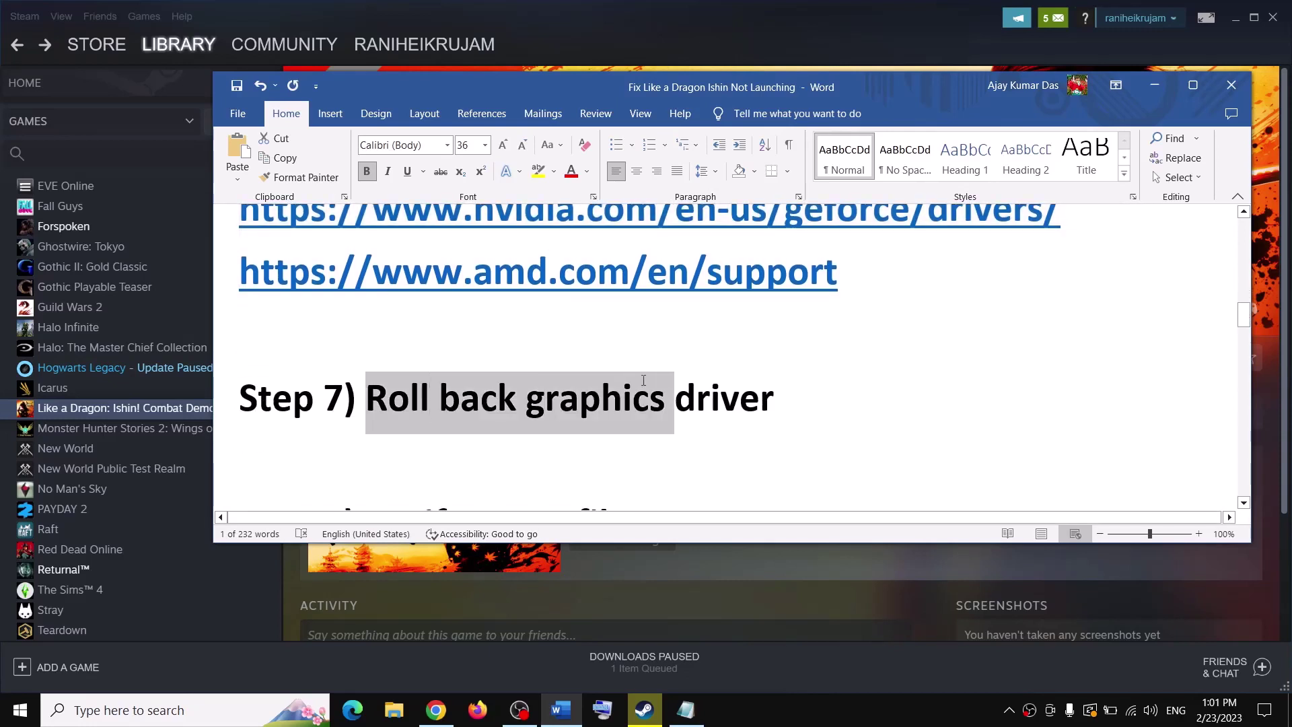
{"action": "left_click", "coordinate": [1155, 91]}
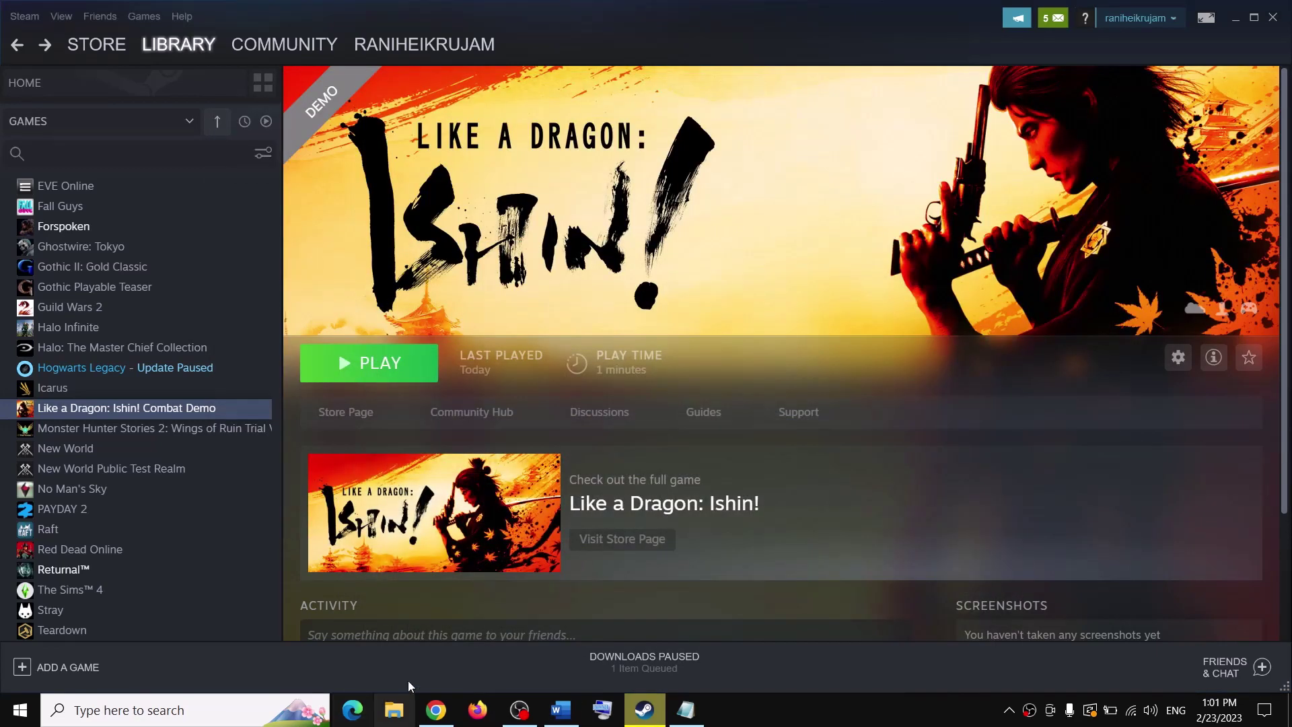
{"action": "left_click", "coordinate": [435, 716]}
Scroll the driver results and mark Game Ready versions 528.49, 528.24 and 528.02.
{"action": "scroll", "coordinate": [671, 515], "scroll_direction": "down", "scroll_amount": 8}
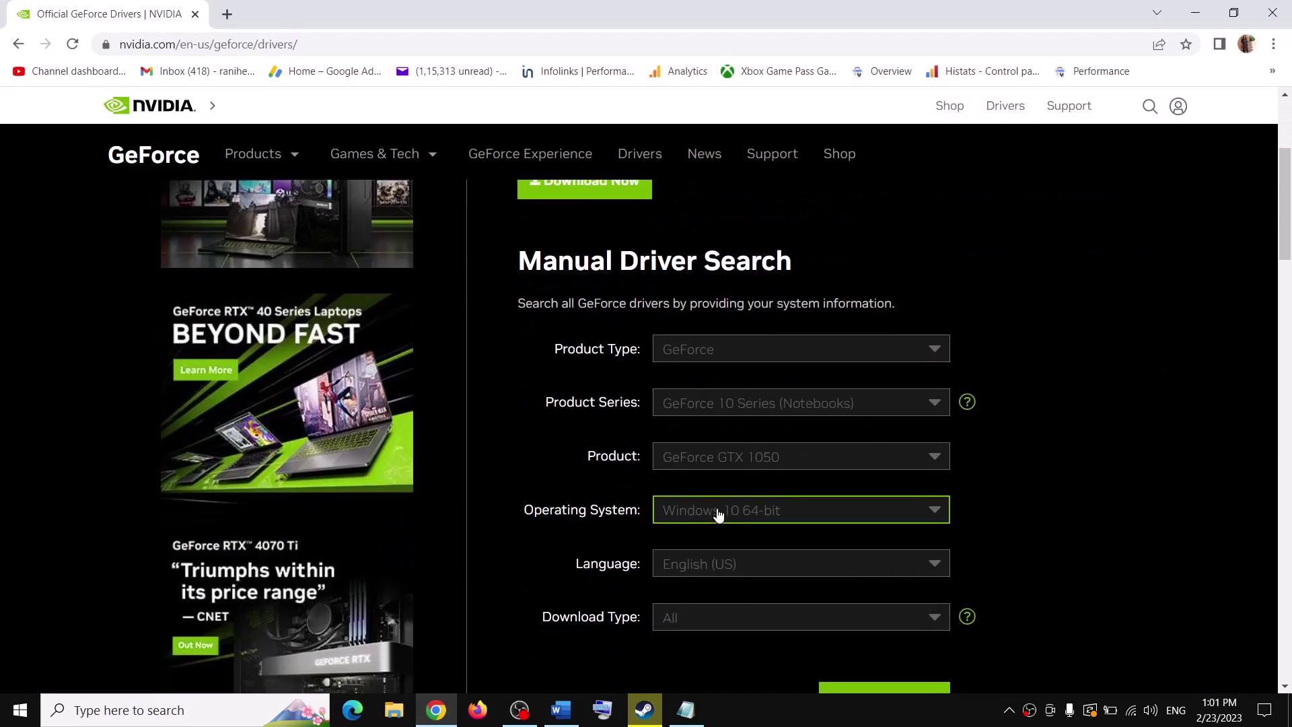
{"action": "scroll", "coordinate": [691, 633], "scroll_direction": "down", "scroll_amount": 6}
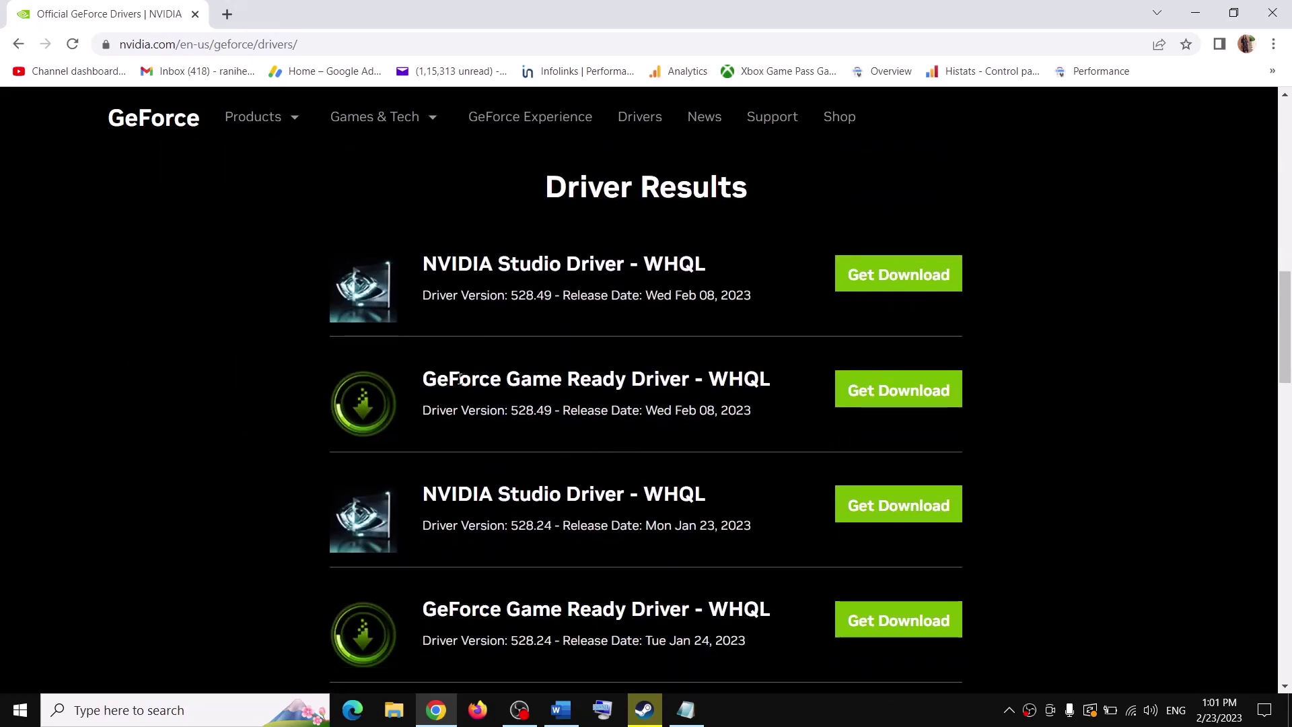
{"action": "left_click_drag", "start_coordinate": [438, 374], "coordinate": [604, 380]}
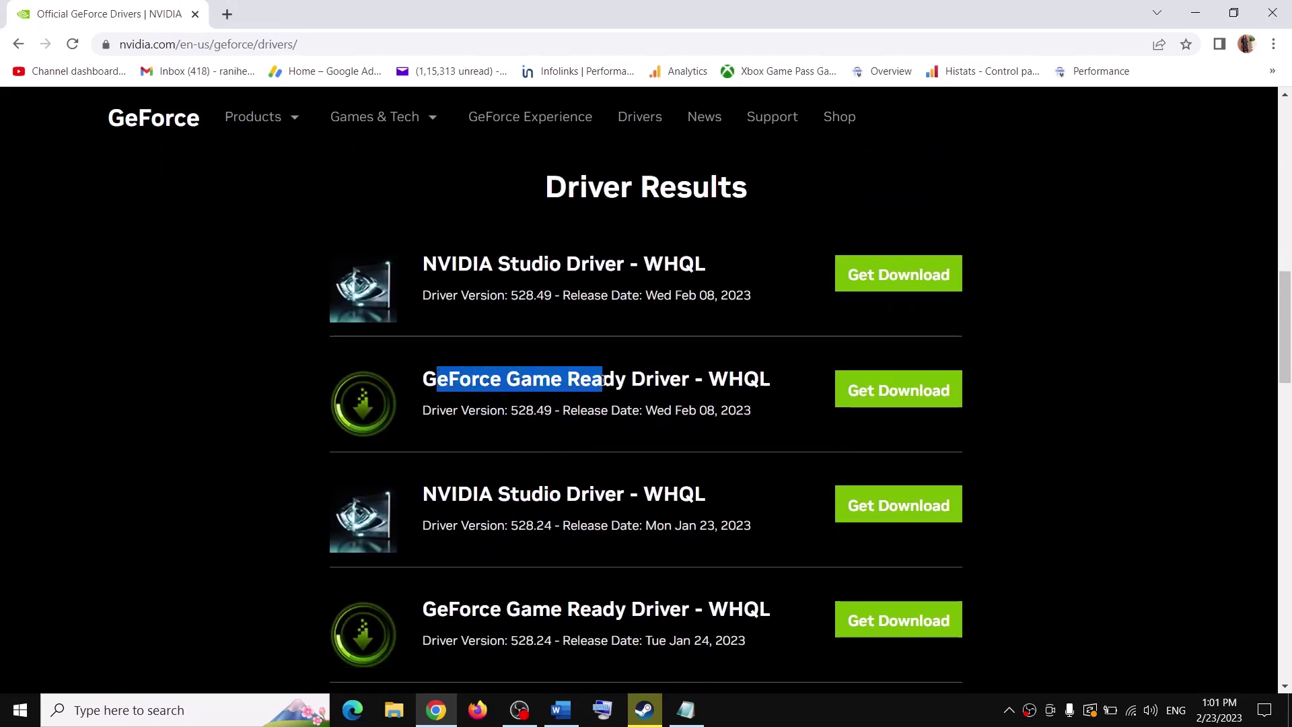
{"action": "left_click_drag", "start_coordinate": [511, 412], "coordinate": [631, 442]}
{"action": "scroll", "coordinate": [552, 505], "scroll_direction": "down", "scroll_amount": 2}
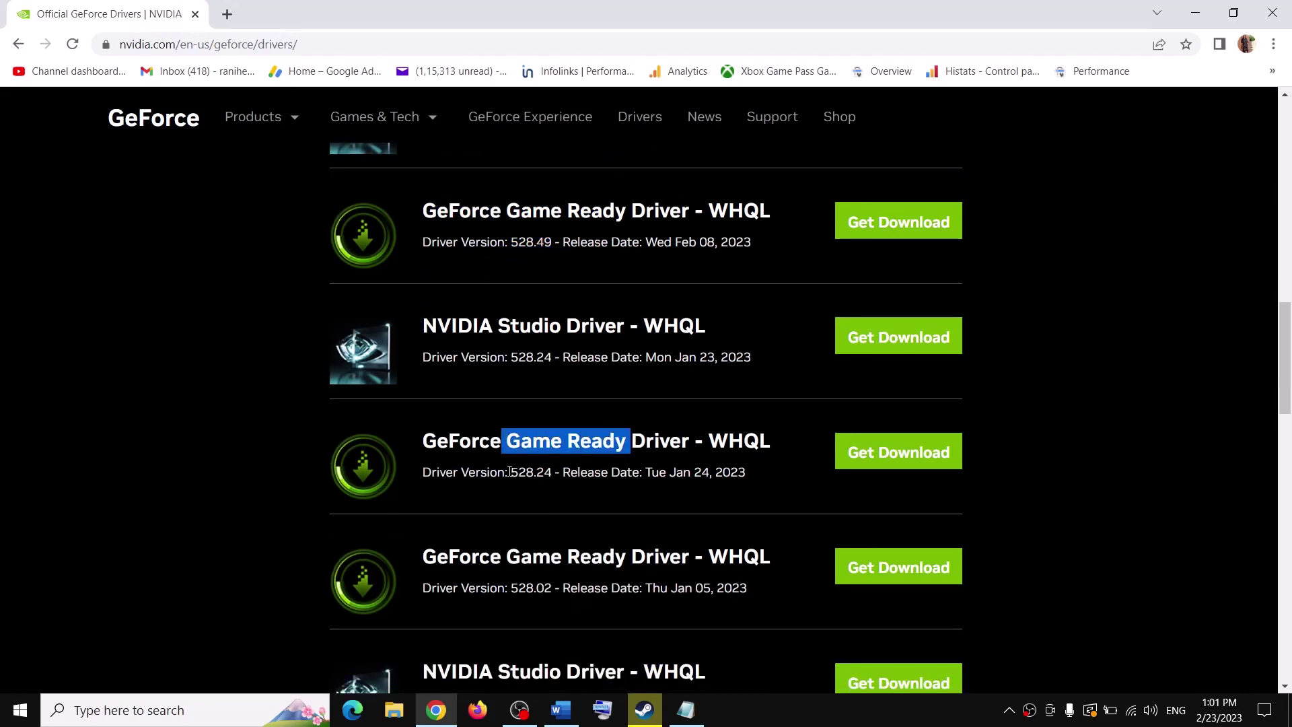
{"action": "left_click_drag", "start_coordinate": [508, 471], "coordinate": [552, 473]}
{"action": "scroll", "coordinate": [573, 543], "scroll_direction": "down", "scroll_amount": 1}
{"action": "left_click_drag", "start_coordinate": [506, 504], "coordinate": [556, 500]}
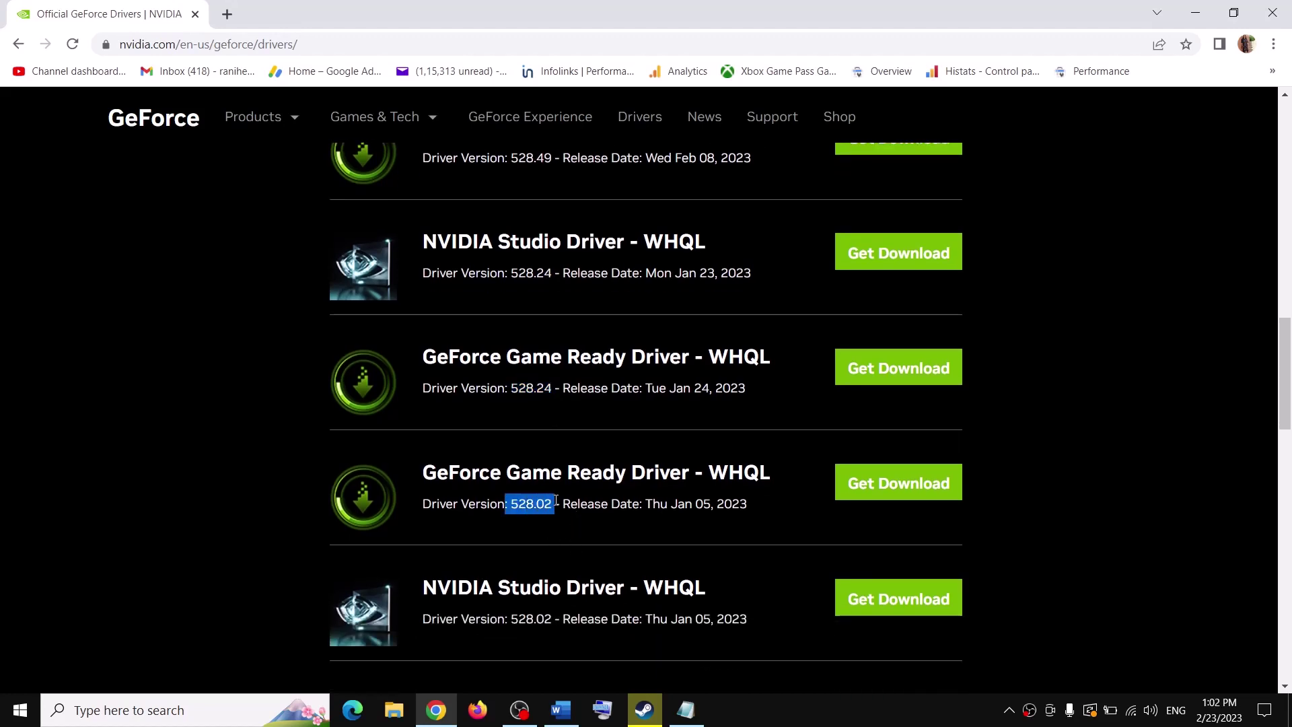
Open the Game Ready Driver 528.24 download page, then bring Steam back to the front.
{"action": "left_click_drag", "start_coordinate": [522, 357], "coordinate": [627, 358]}
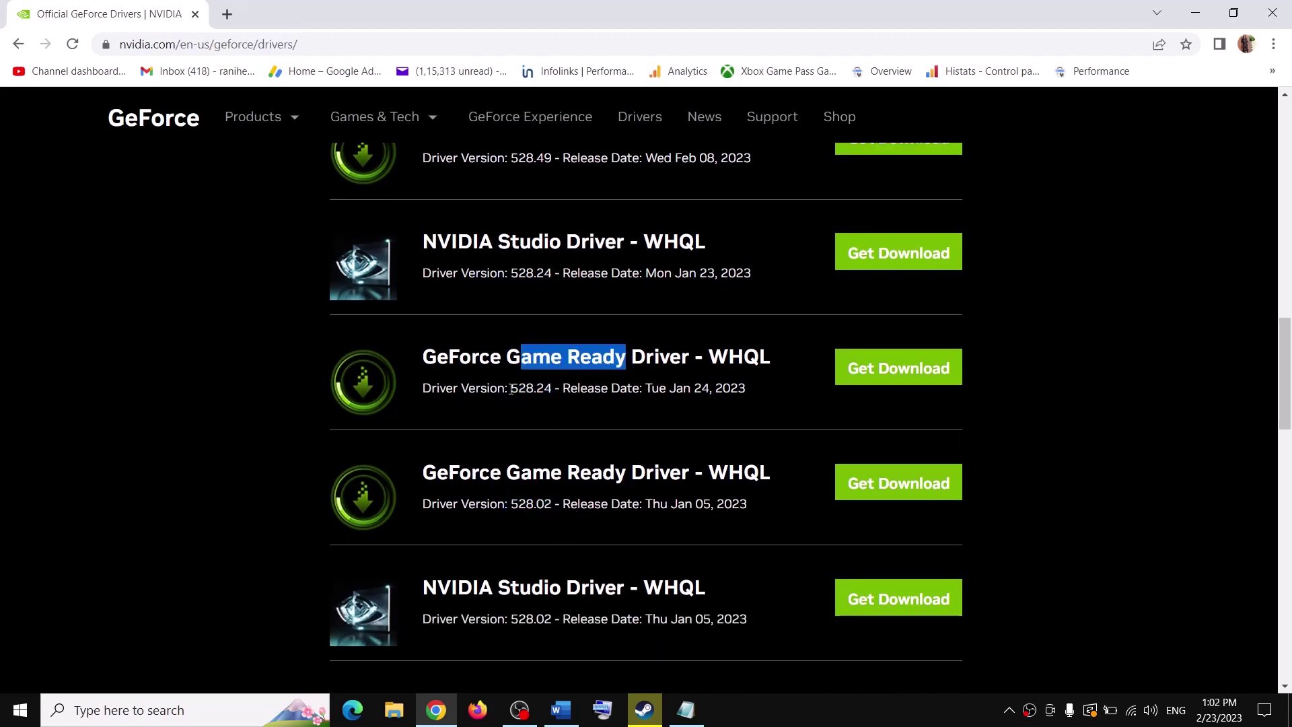
{"action": "left_click_drag", "start_coordinate": [512, 390], "coordinate": [628, 385]}
{"action": "left_click_drag", "start_coordinate": [513, 504], "coordinate": [570, 503]}
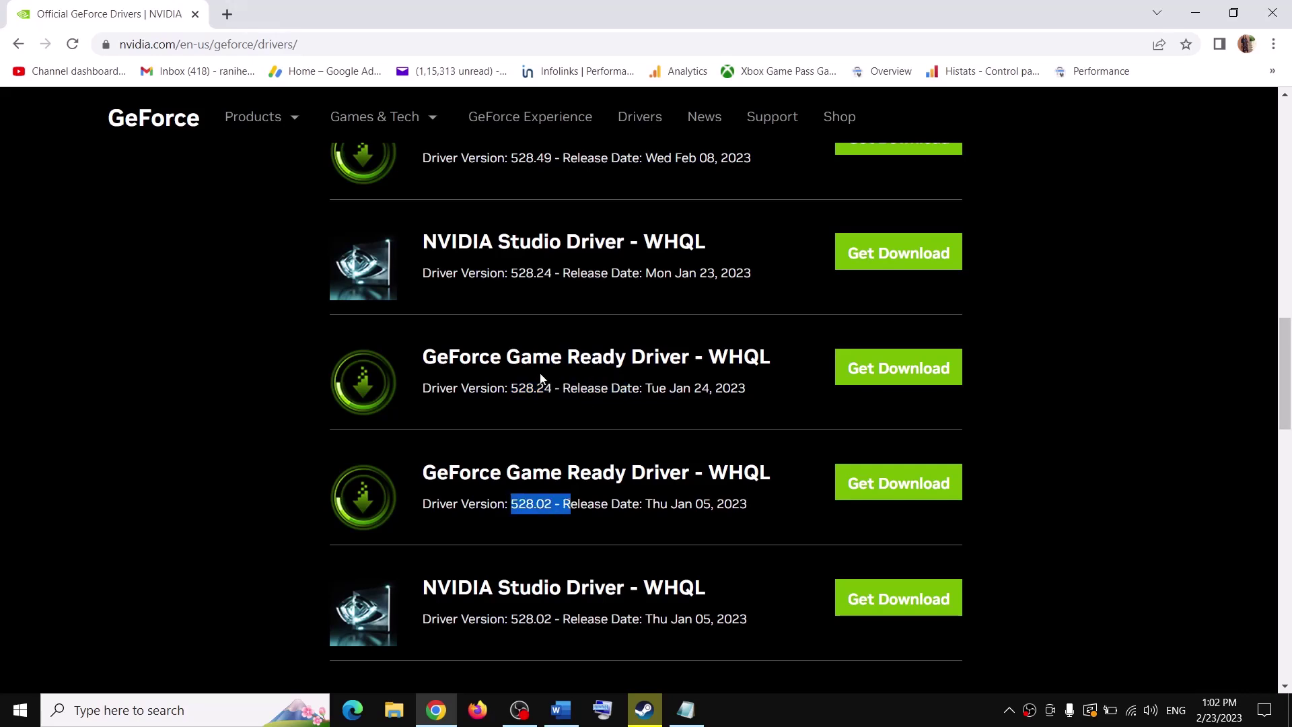
{"action": "left_click", "coordinate": [909, 377]}
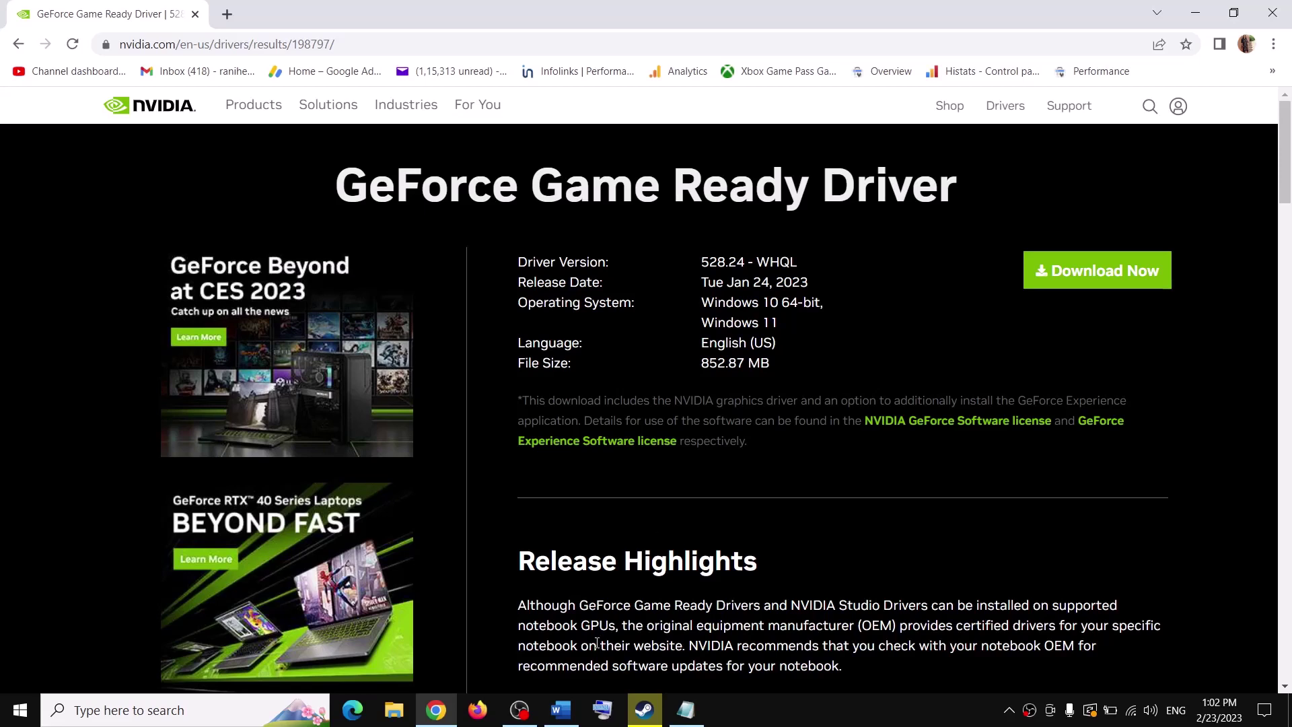
{"action": "left_click", "coordinate": [645, 710]}
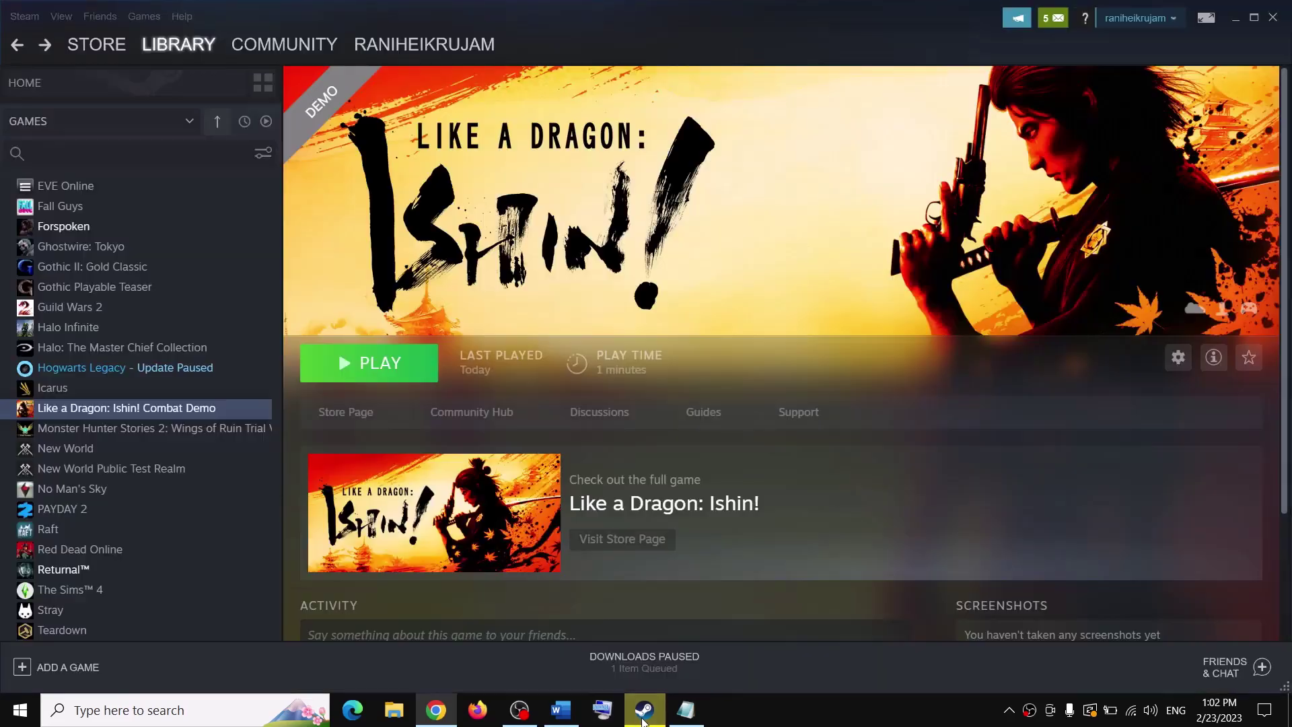
Review Step 8 'Verify game files' in the Word guide, then minimize it.
{"action": "left_click", "coordinate": [577, 719]}
{"action": "scroll", "coordinate": [536, 499], "scroll_direction": "down", "scroll_amount": 3}
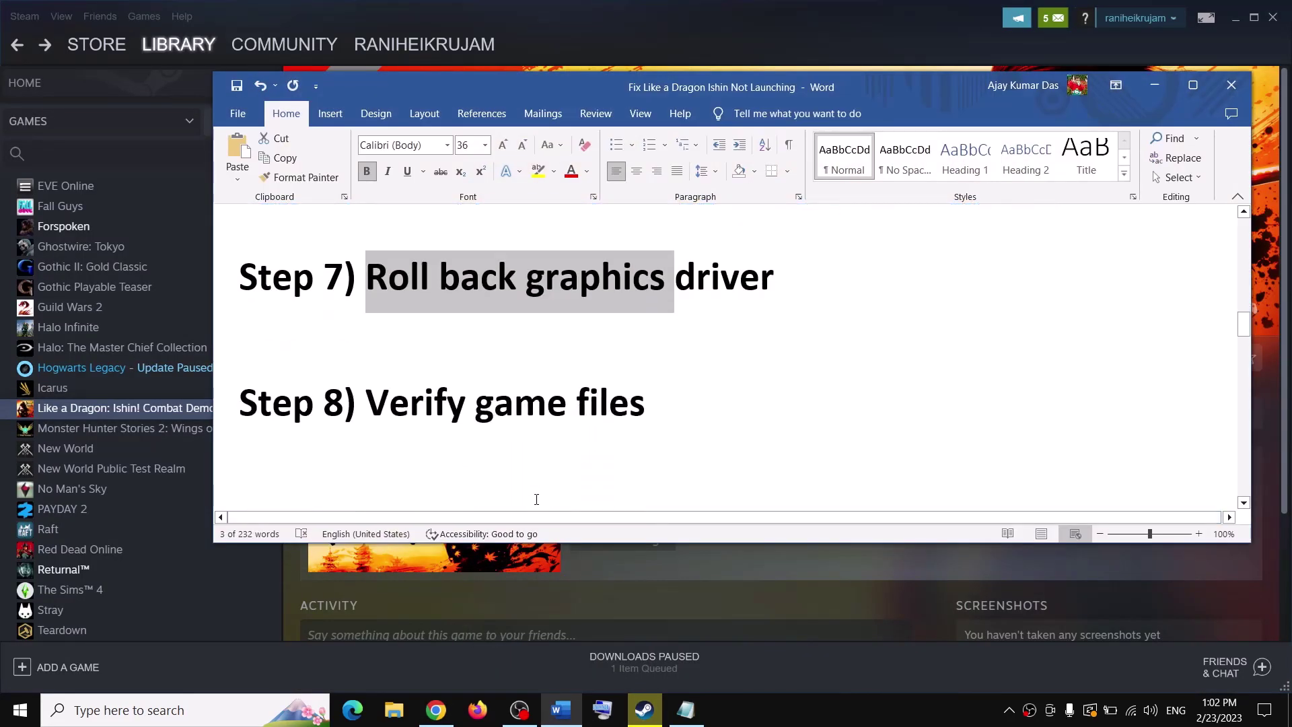
{"action": "left_click_drag", "start_coordinate": [441, 407], "coordinate": [663, 407]}
{"action": "left_click", "coordinate": [1154, 87]}
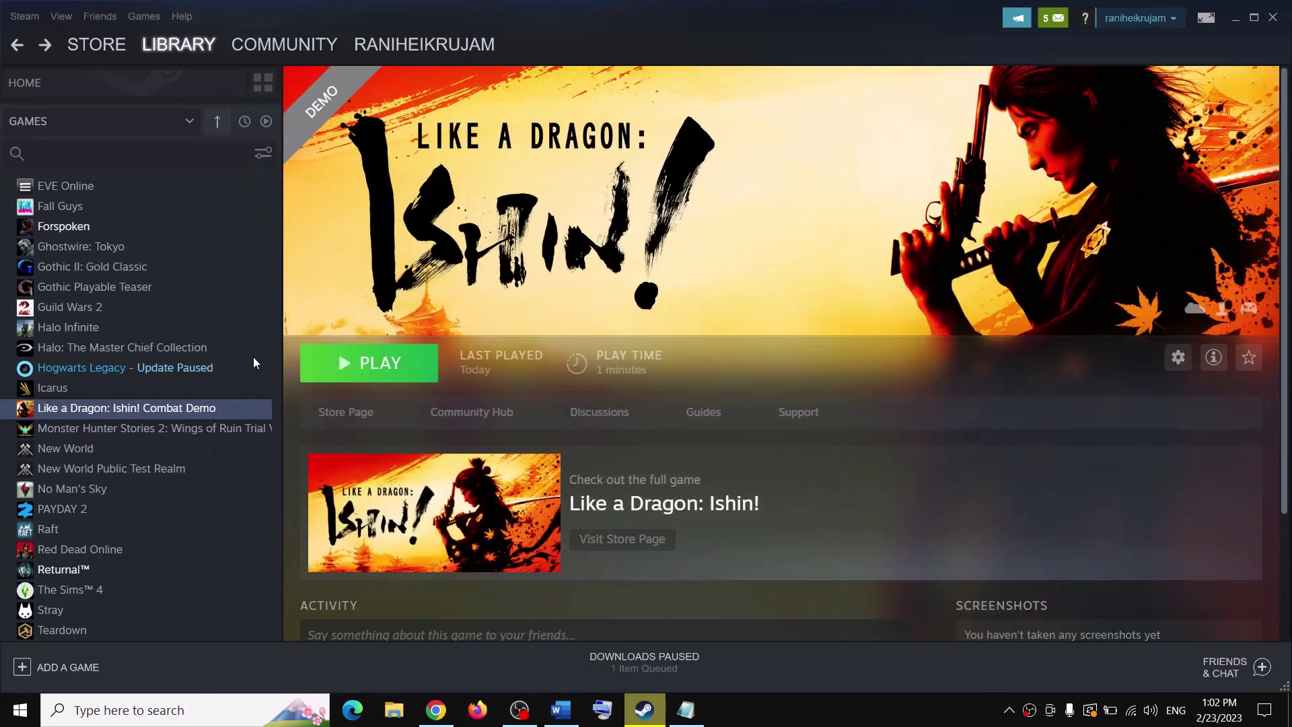
Verify the integrity of the Combat Demo's files from Properties > Local Files.
{"action": "right_click", "coordinate": [121, 417]}
{"action": "left_click", "coordinate": [150, 519]}
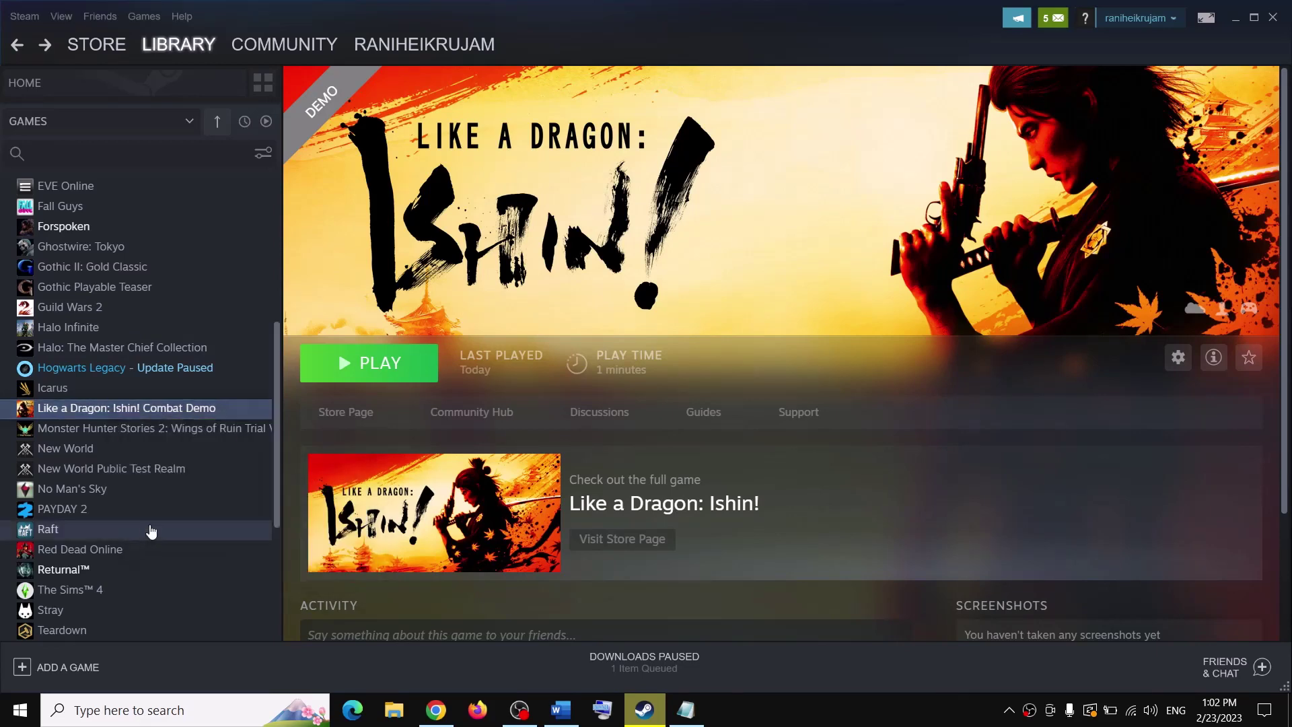
{"action": "left_click", "coordinate": [369, 266]}
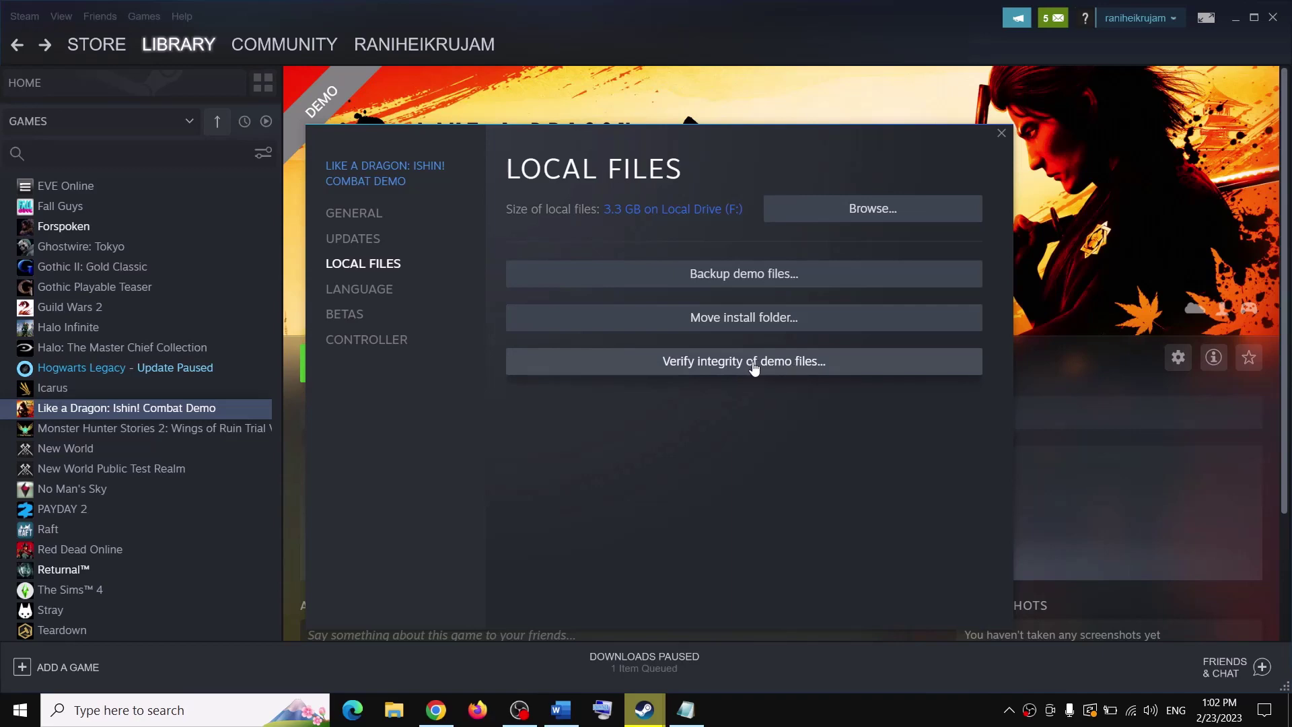
{"action": "left_click", "coordinate": [1002, 134]}
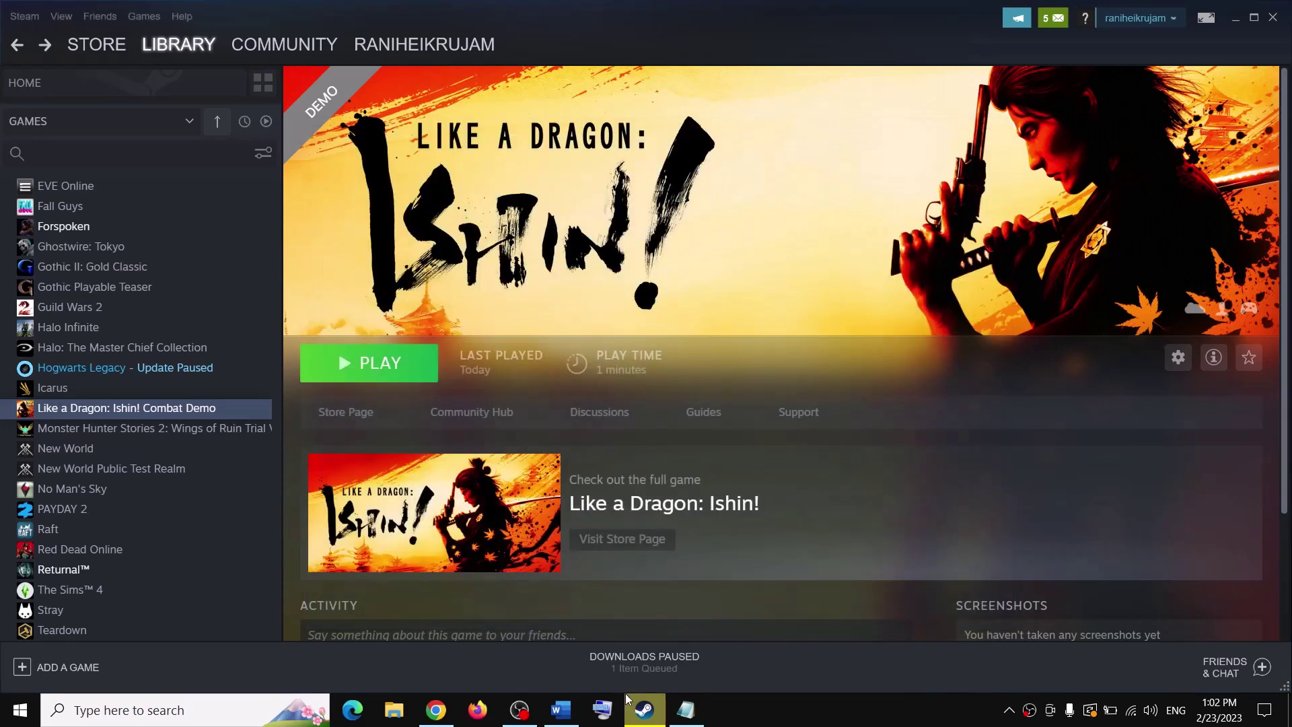
Read the next step in the Word guide, then reopen the Combat Demo's options in Steam.
{"action": "left_click", "coordinate": [561, 710]}
{"action": "scroll", "coordinate": [495, 456], "scroll_direction": "down", "scroll_amount": 2}
{"action": "scroll", "coordinate": [495, 456], "scroll_direction": "down", "scroll_amount": 1}
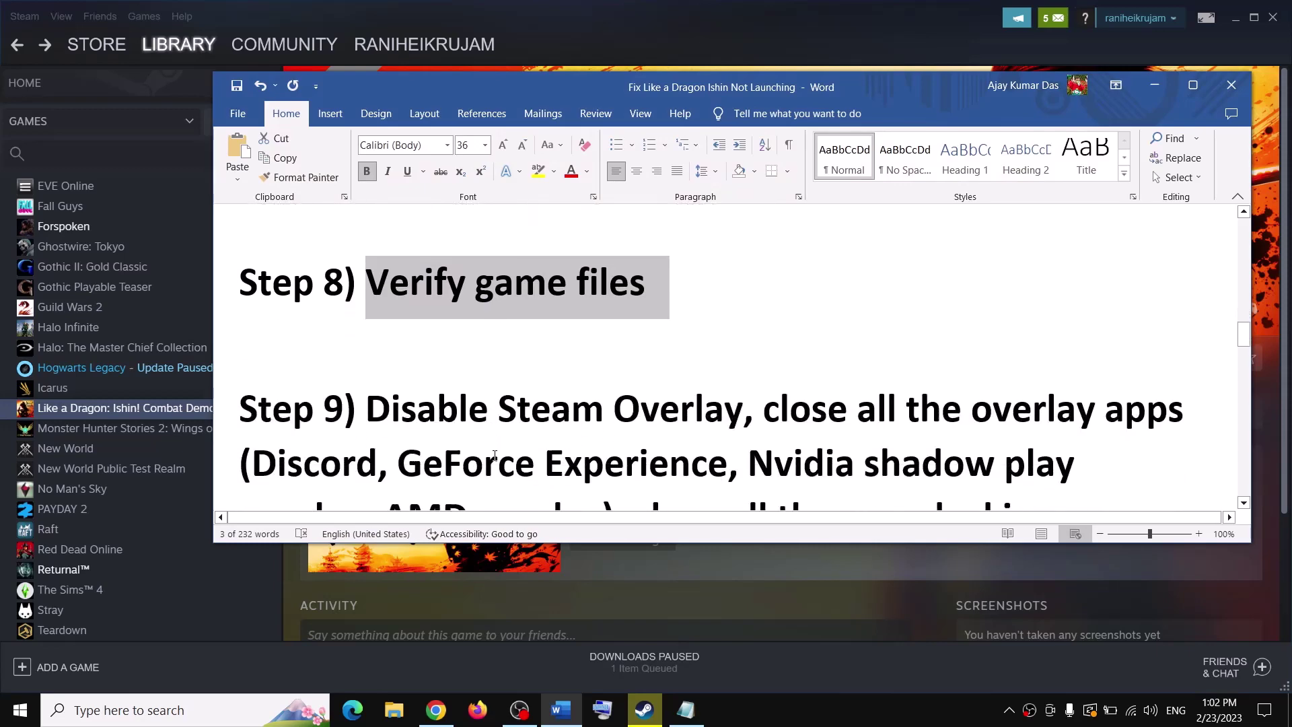
{"action": "left_click_drag", "start_coordinate": [367, 409], "coordinate": [753, 408]}
{"action": "left_click", "coordinate": [1155, 85]}
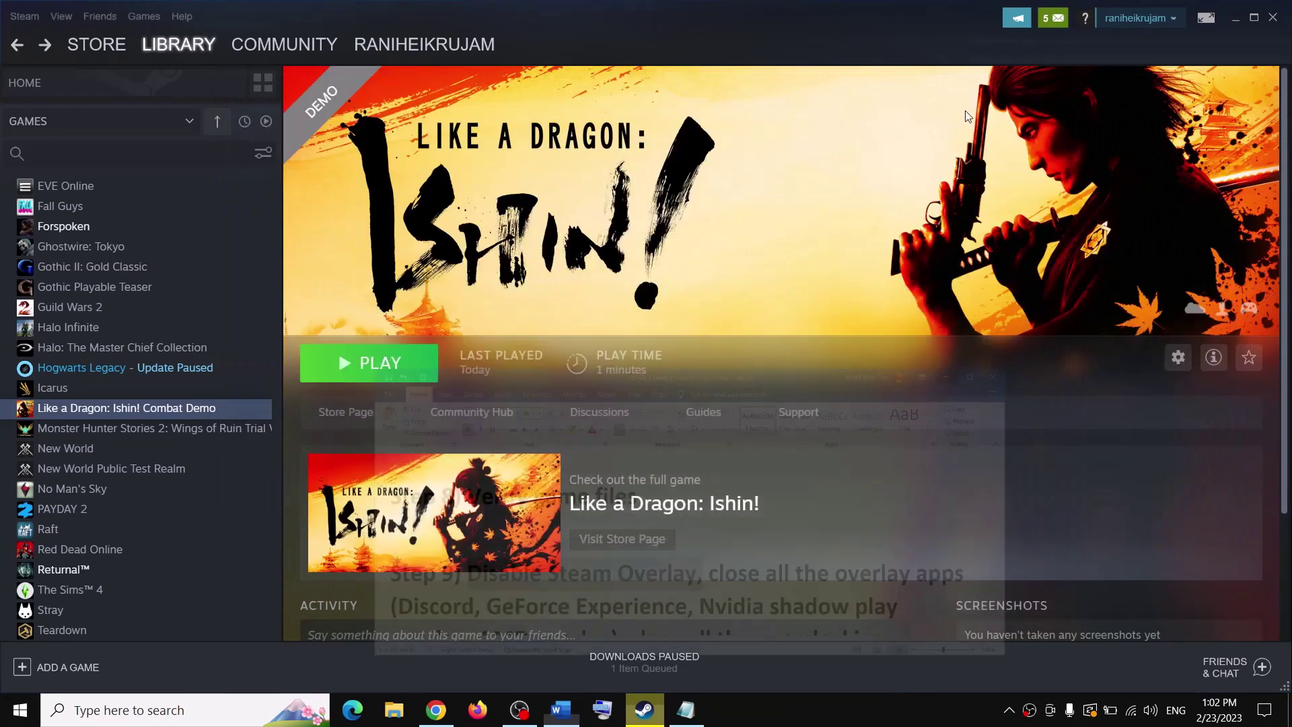
{"action": "right_click", "coordinate": [200, 411]}
{"action": "left_click", "coordinate": [229, 516]}
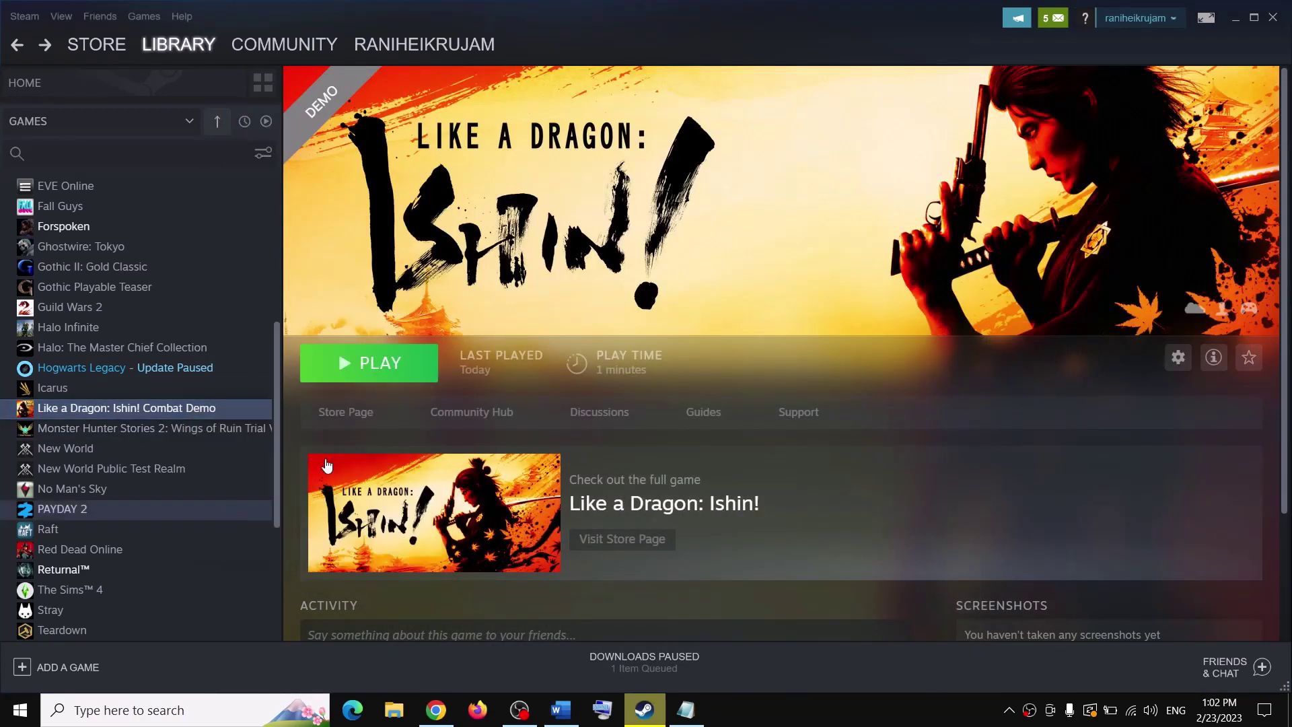
{"action": "left_click", "coordinate": [529, 217]}
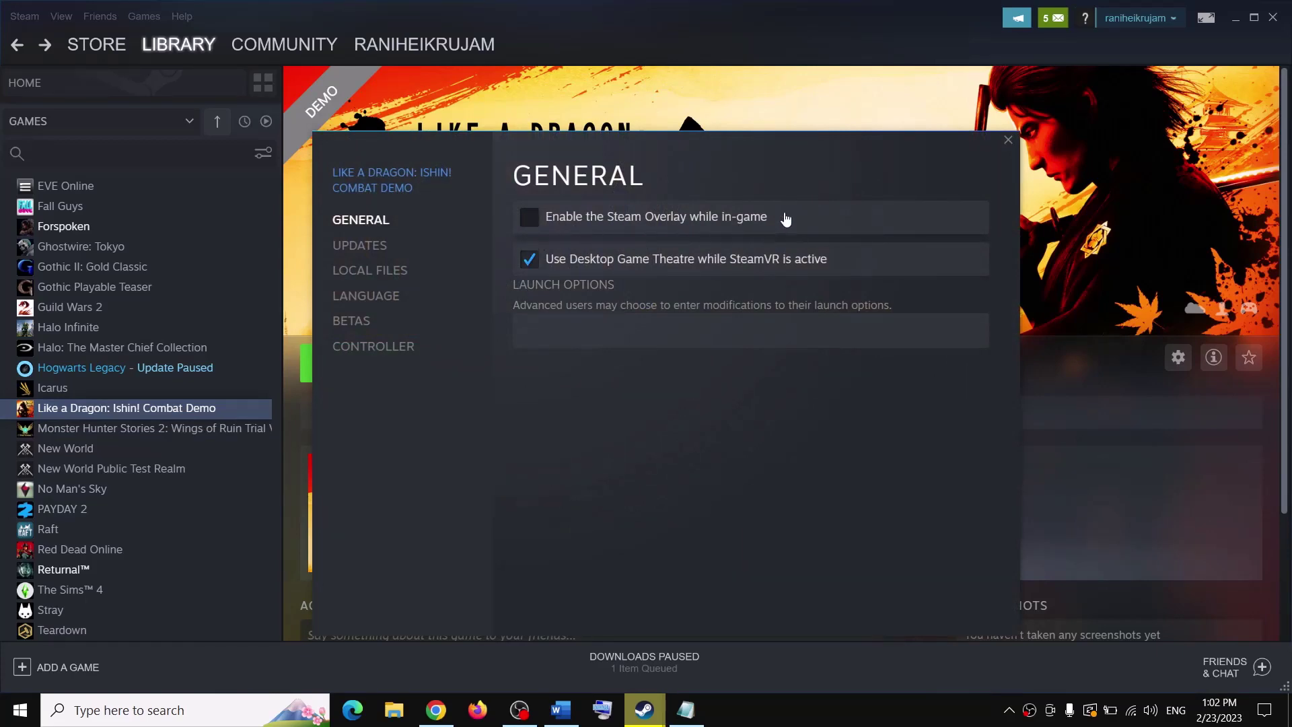
{"action": "left_click", "coordinate": [1008, 140]}
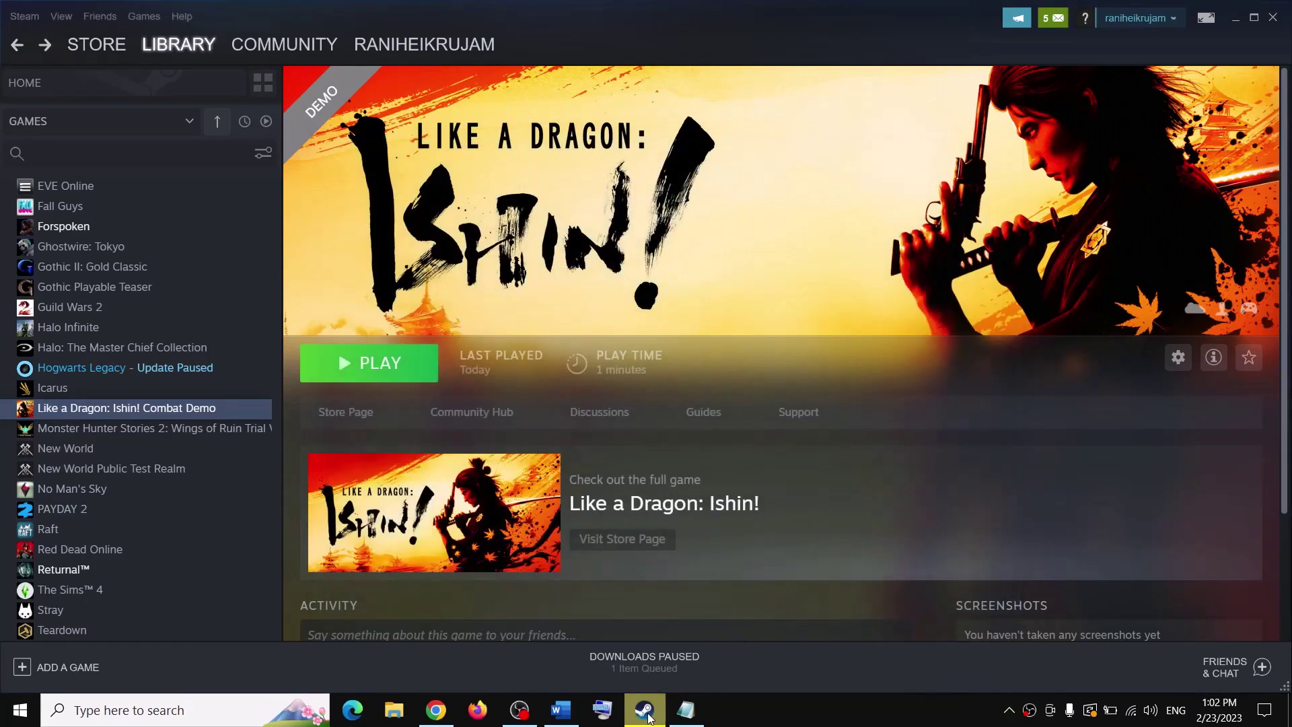
{"action": "left_click", "coordinate": [561, 710]}
{"action": "left_click_drag", "start_coordinate": [1104, 408], "coordinate": [768, 409]}
{"action": "scroll", "coordinate": [376, 412], "scroll_direction": "down", "scroll_amount": 2}
{"action": "left_click_drag", "start_coordinate": [331, 385], "coordinate": [499, 383]}
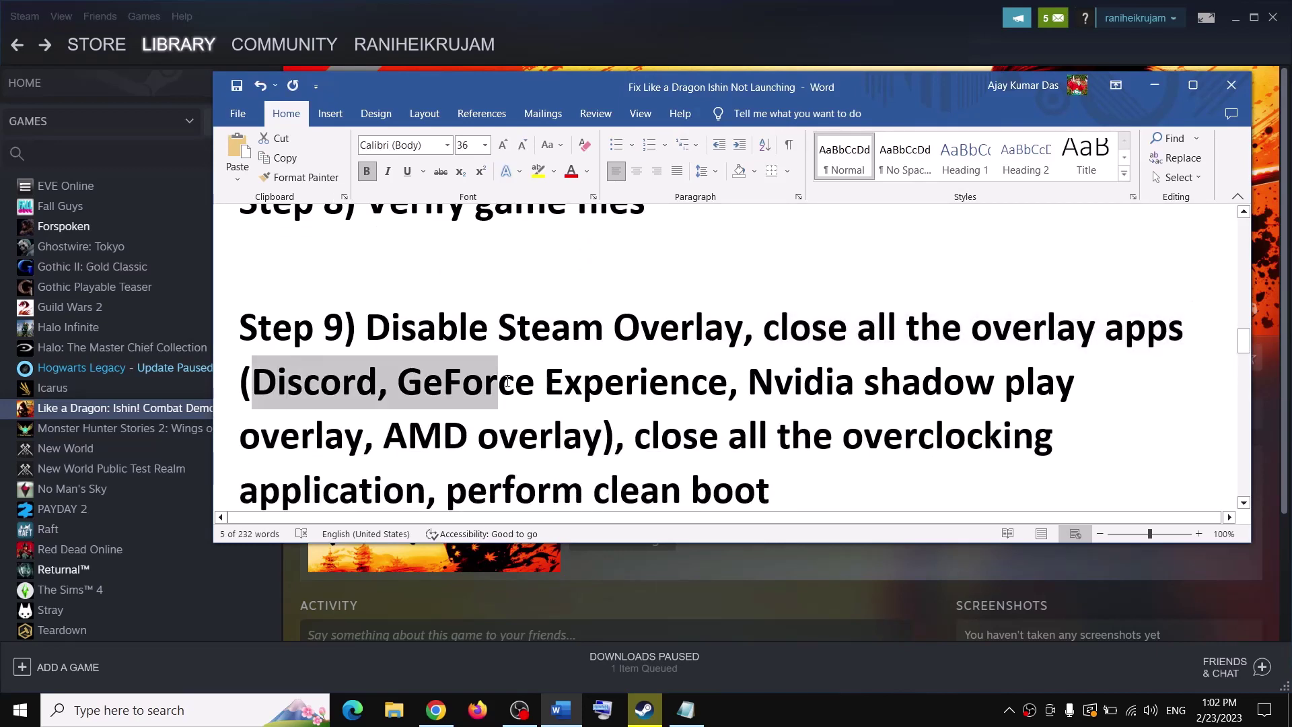
{"action": "left_click", "coordinate": [416, 387]}
{"action": "left_click_drag", "start_coordinate": [416, 387], "coordinate": [551, 442]}
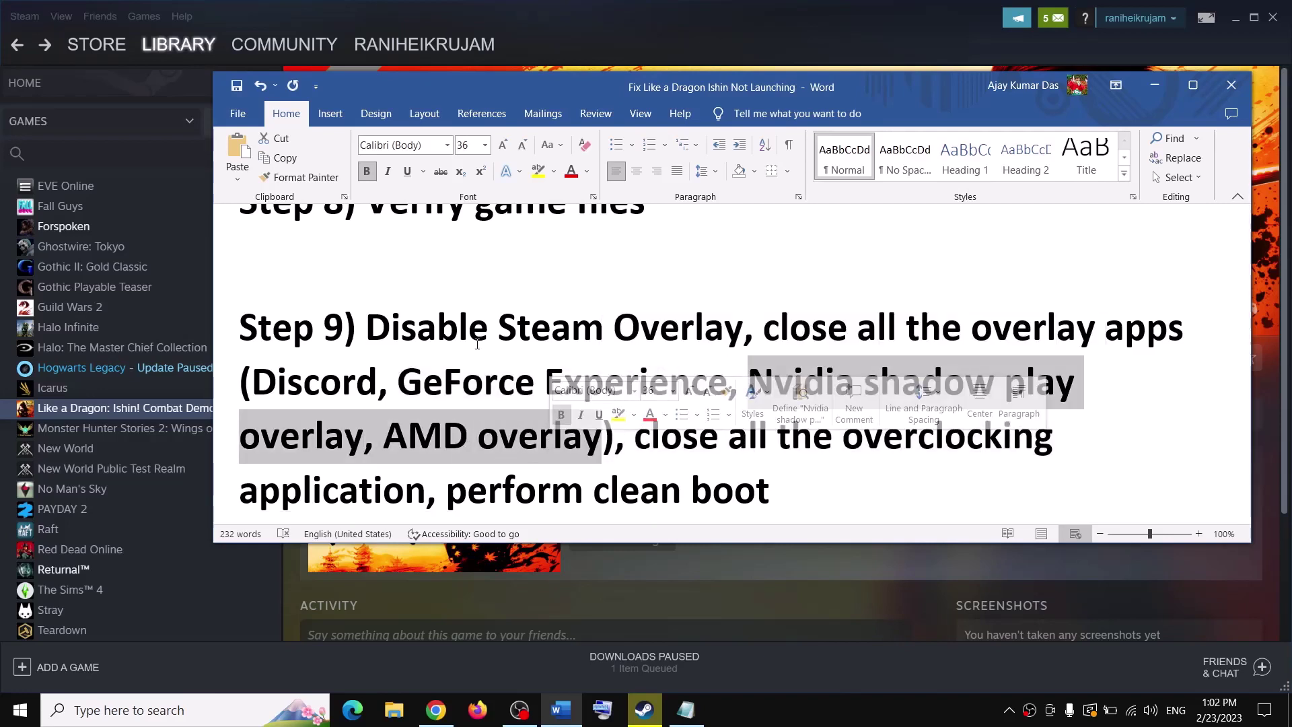
{"action": "left_click_drag", "start_coordinate": [806, 315], "coordinate": [375, 394]}
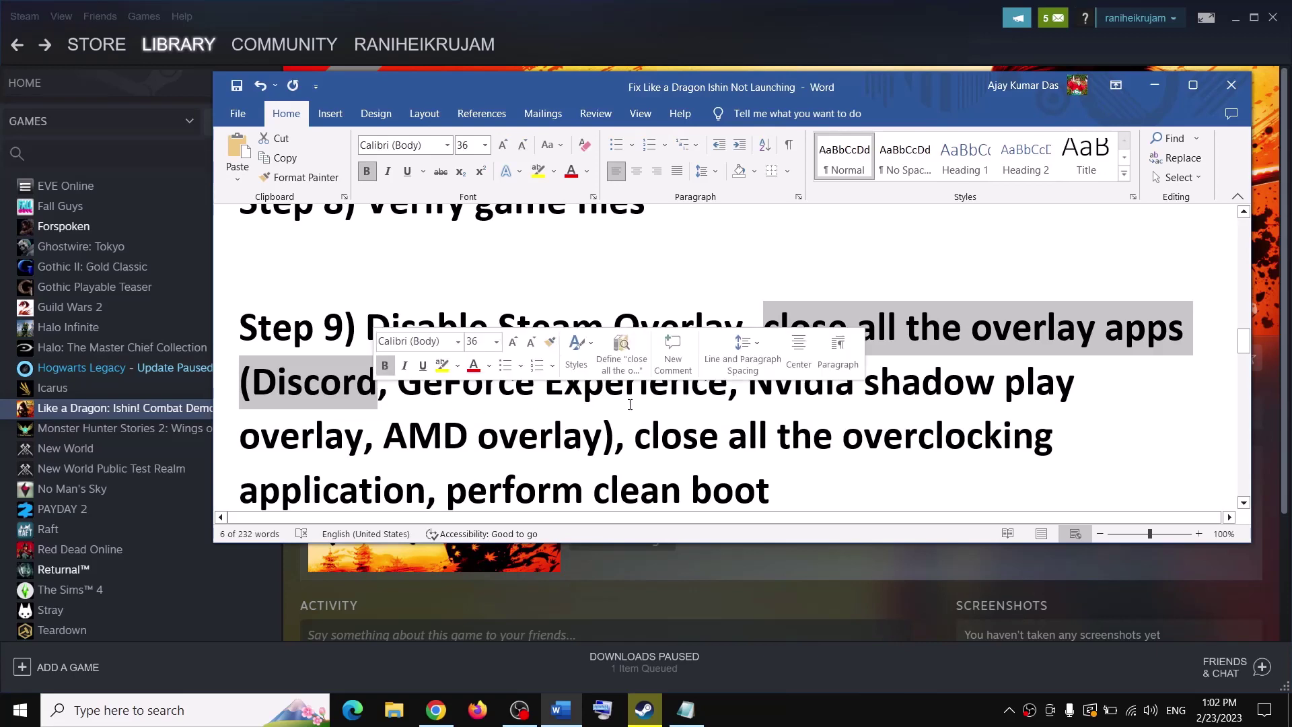
{"action": "scroll", "coordinate": [630, 405], "scroll_direction": "down", "scroll_amount": 1}
{"action": "left_click_drag", "start_coordinate": [633, 400], "coordinate": [1057, 402]}
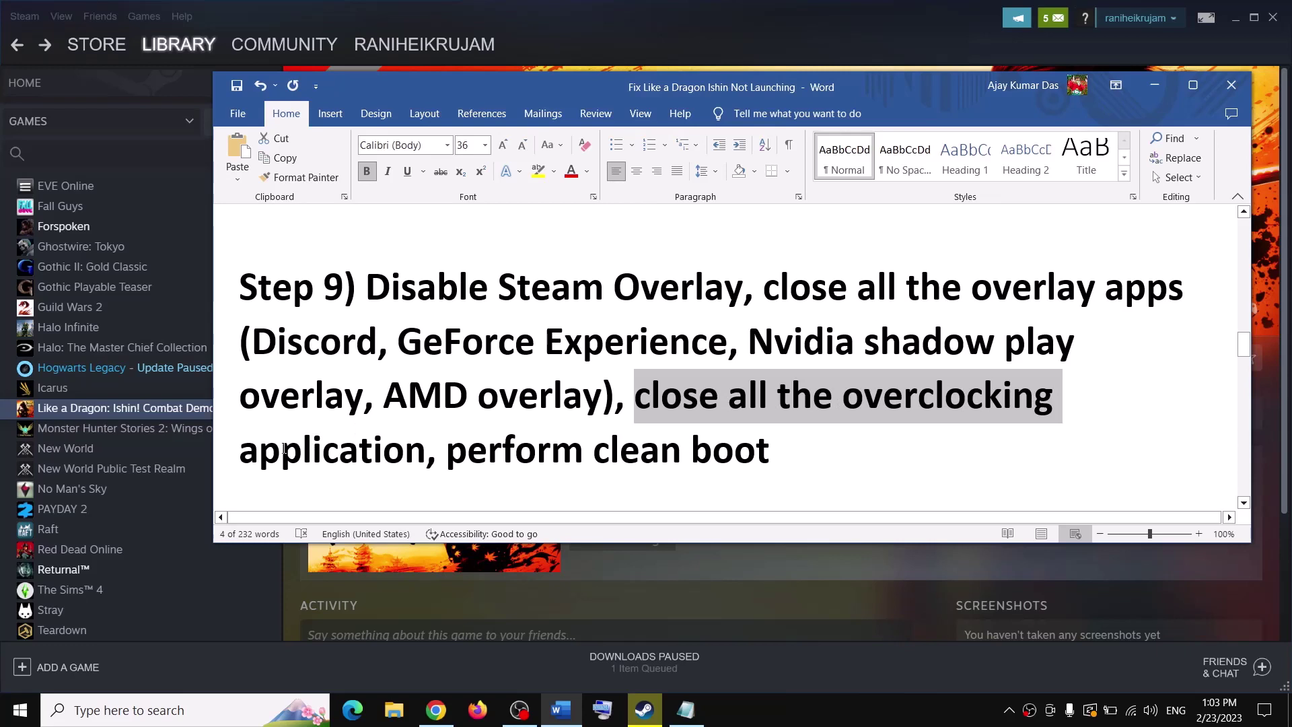
{"action": "left_click_drag", "start_coordinate": [282, 448], "coordinate": [383, 450]}
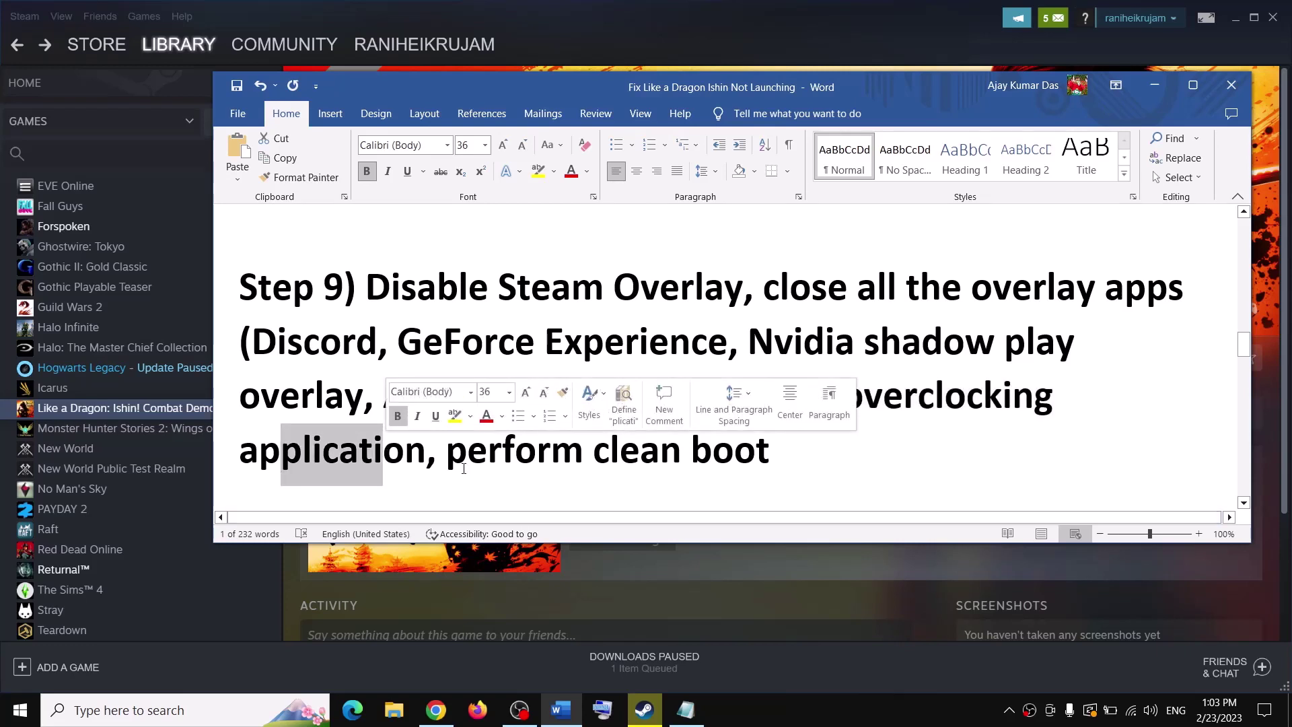
{"action": "left_click_drag", "start_coordinate": [634, 399], "coordinate": [424, 445]}
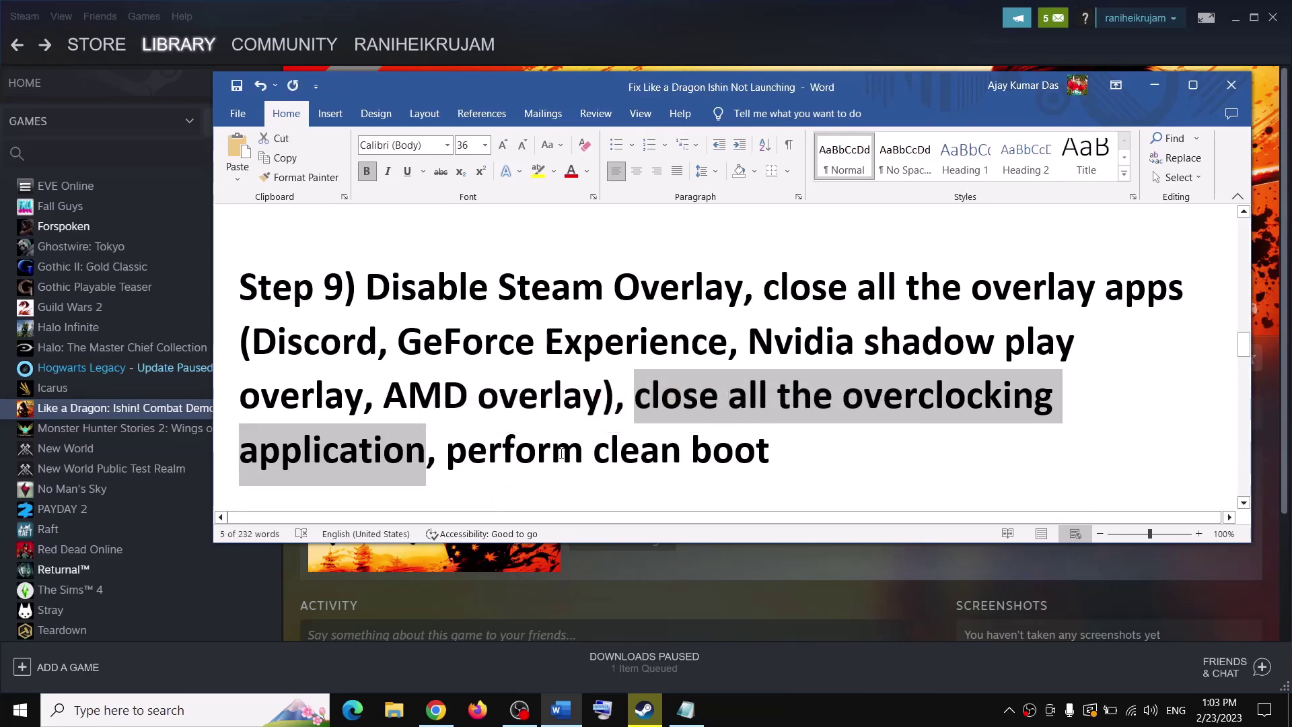
{"action": "left_click_drag", "start_coordinate": [446, 450], "coordinate": [793, 450]}
Open System Configuration via search, hide all Microsoft services on the Services tab, and confirm with OK.
{"action": "left_click", "coordinate": [113, 719]}
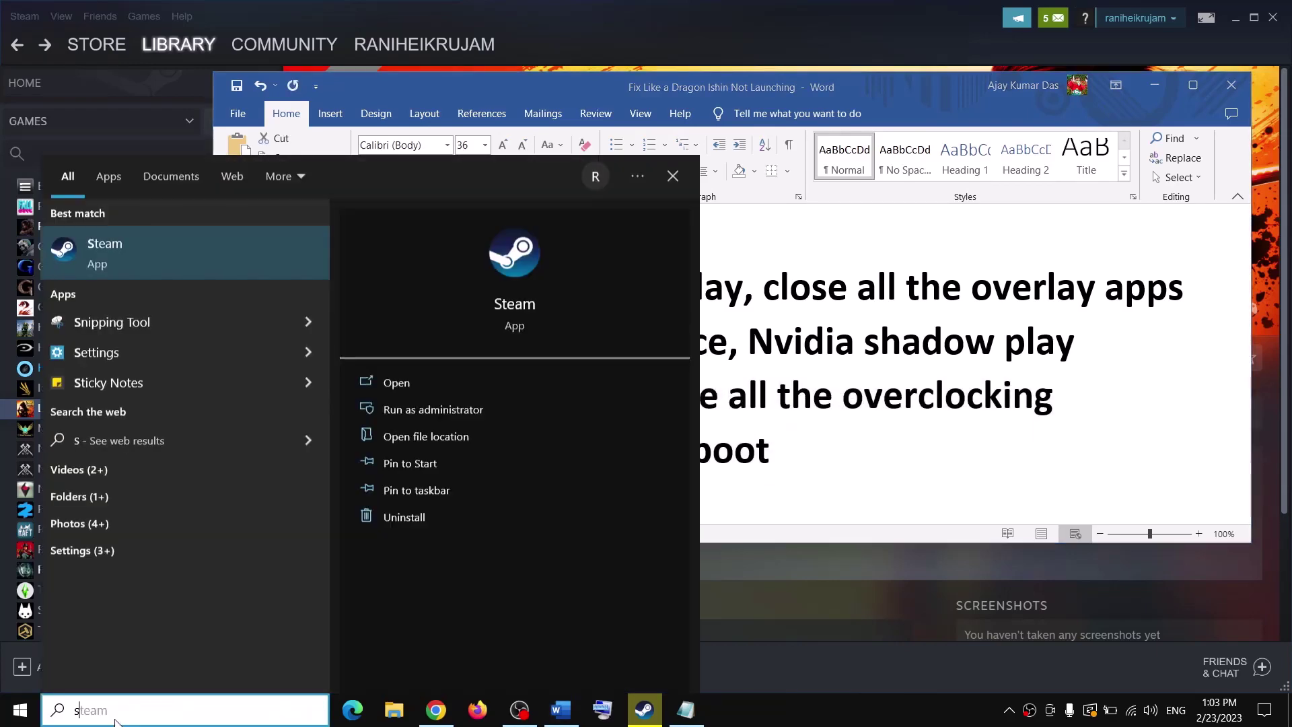
{"action": "type", "text": "ss"}
{"action": "key", "text": "BackSpace"}
{"action": "type", "text": "ystem"}
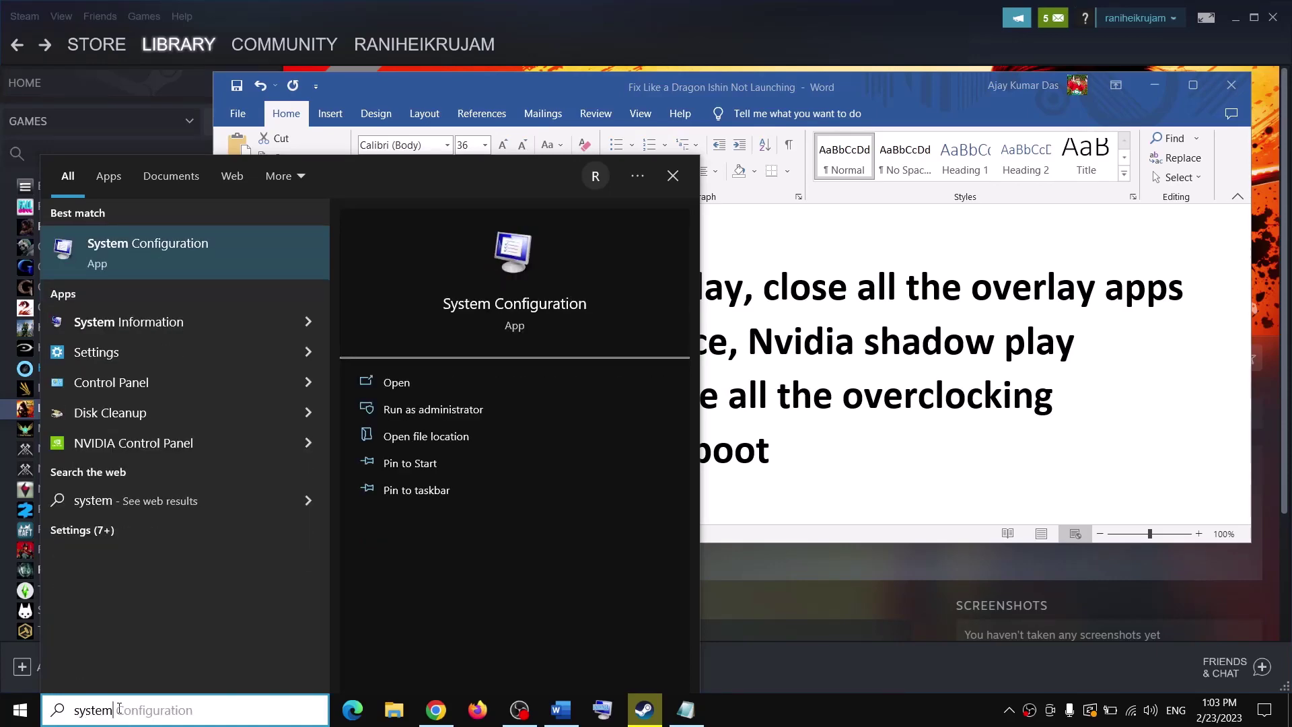
{"action": "left_click", "coordinate": [152, 237]}
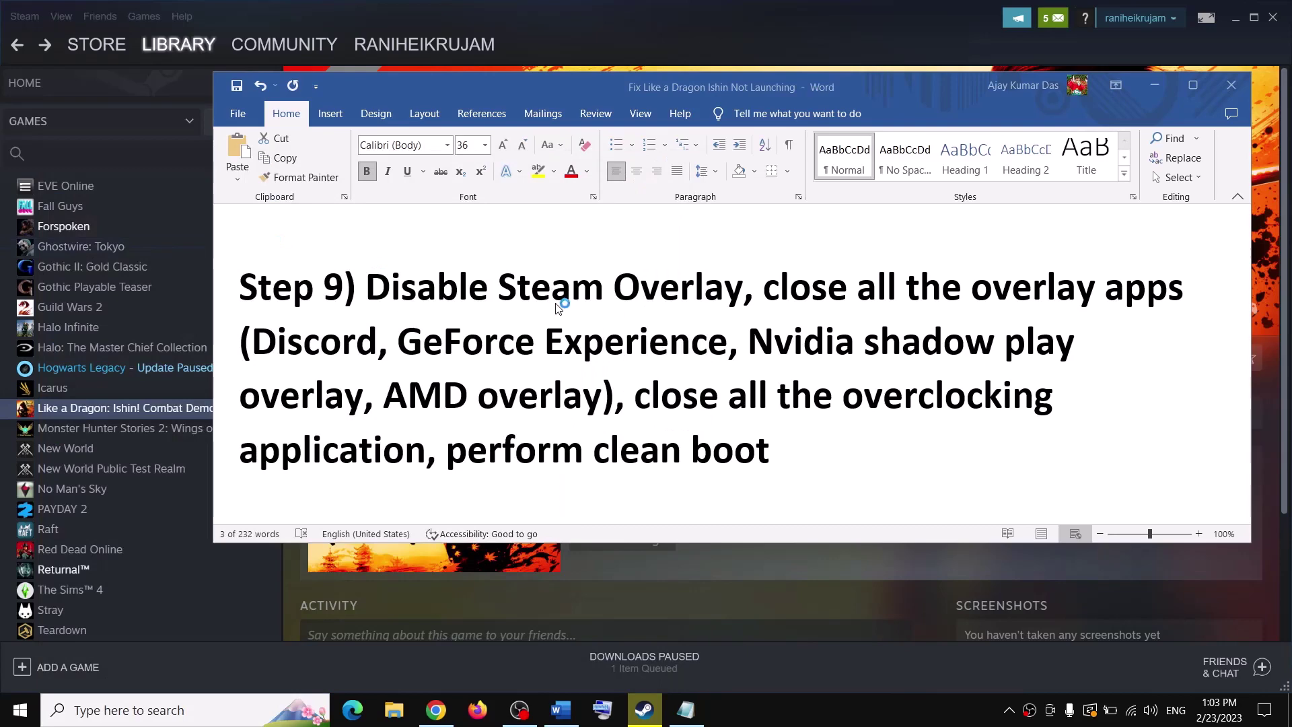
{"action": "left_click", "coordinate": [537, 227]}
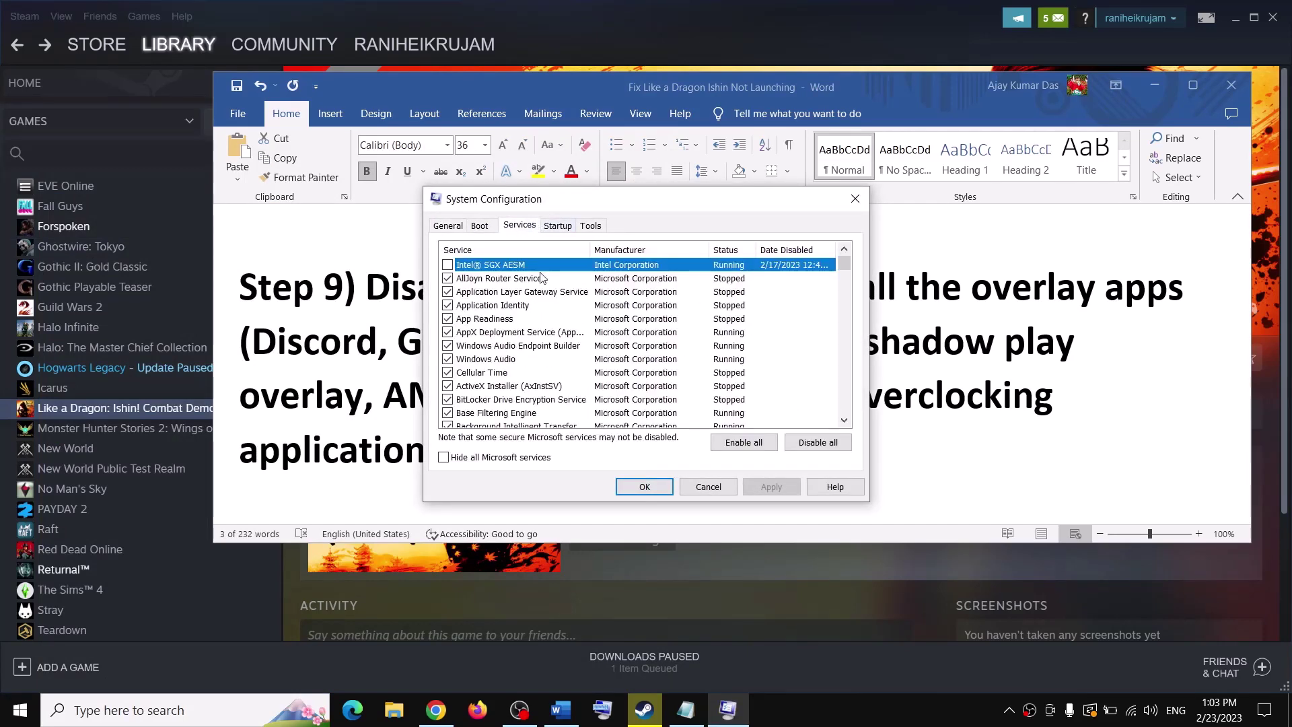
{"action": "left_click", "coordinate": [469, 458]}
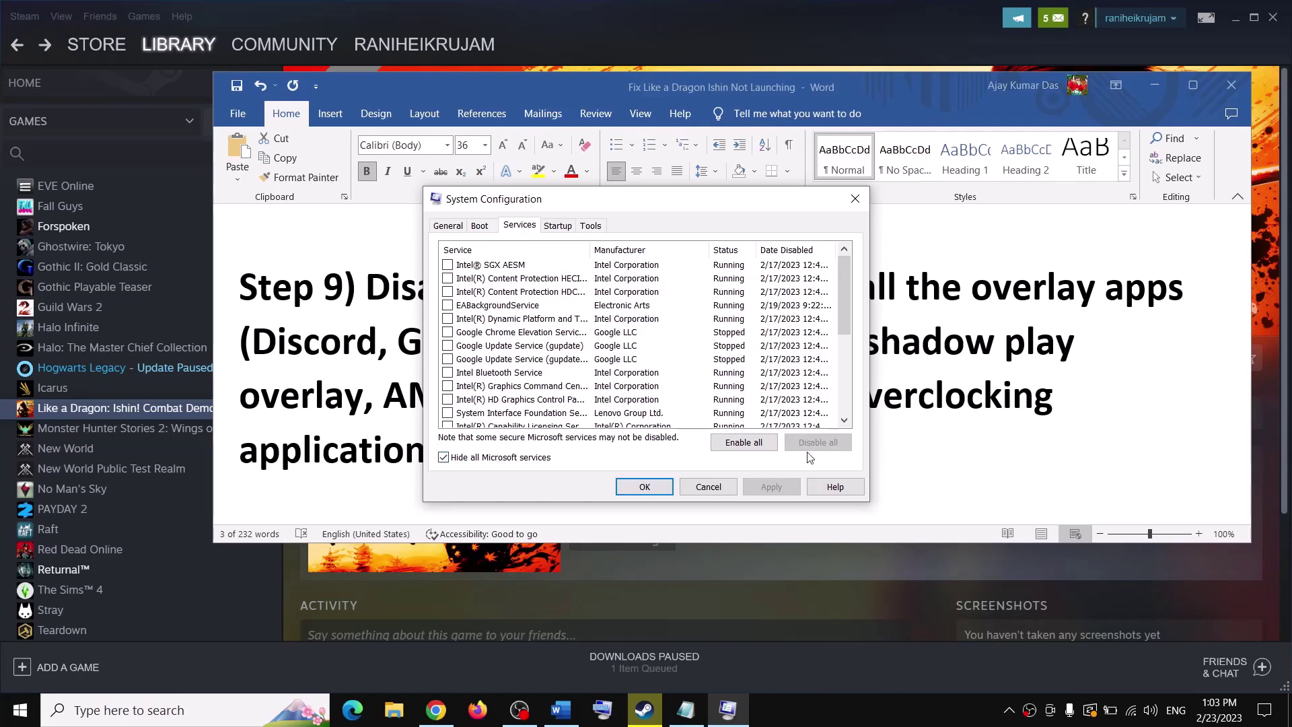
{"action": "left_click", "coordinate": [645, 487]}
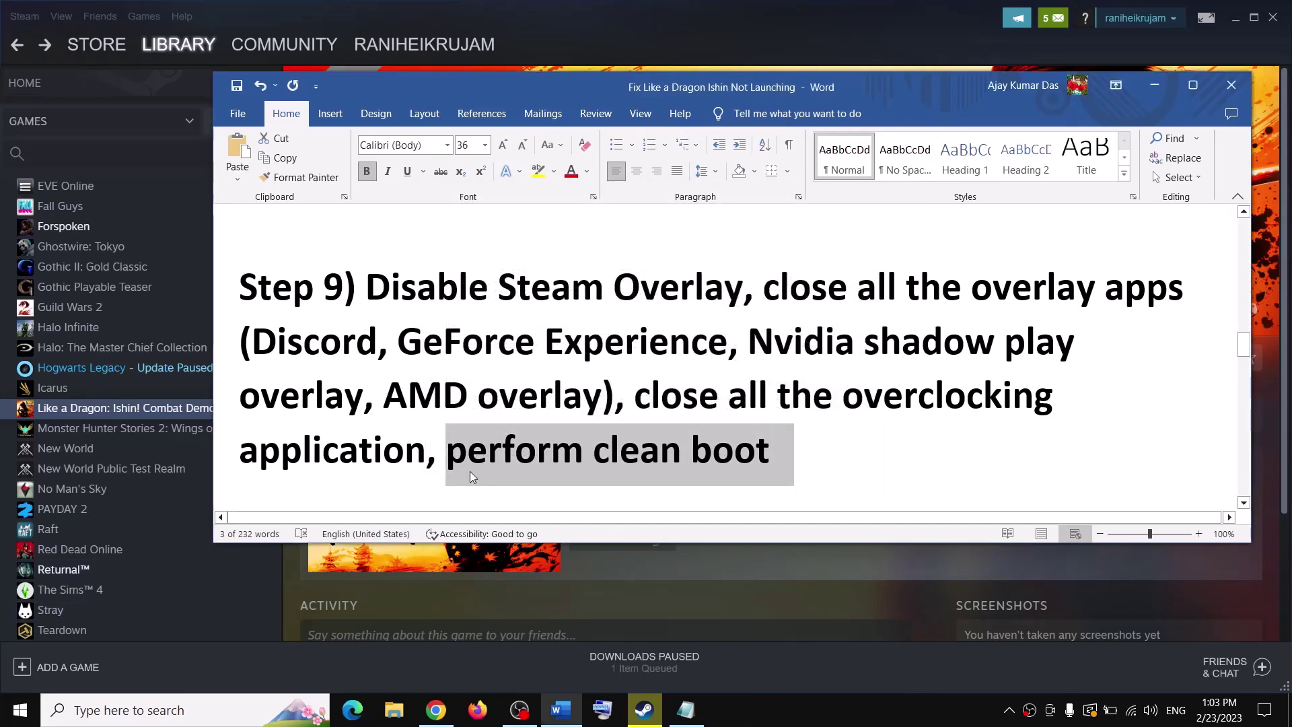
Hide the Word guide and open Windows Graphics settings by searching 'graphics settings'.
{"action": "scroll", "coordinate": [551, 443], "scroll_direction": "down", "scroll_amount": 2}
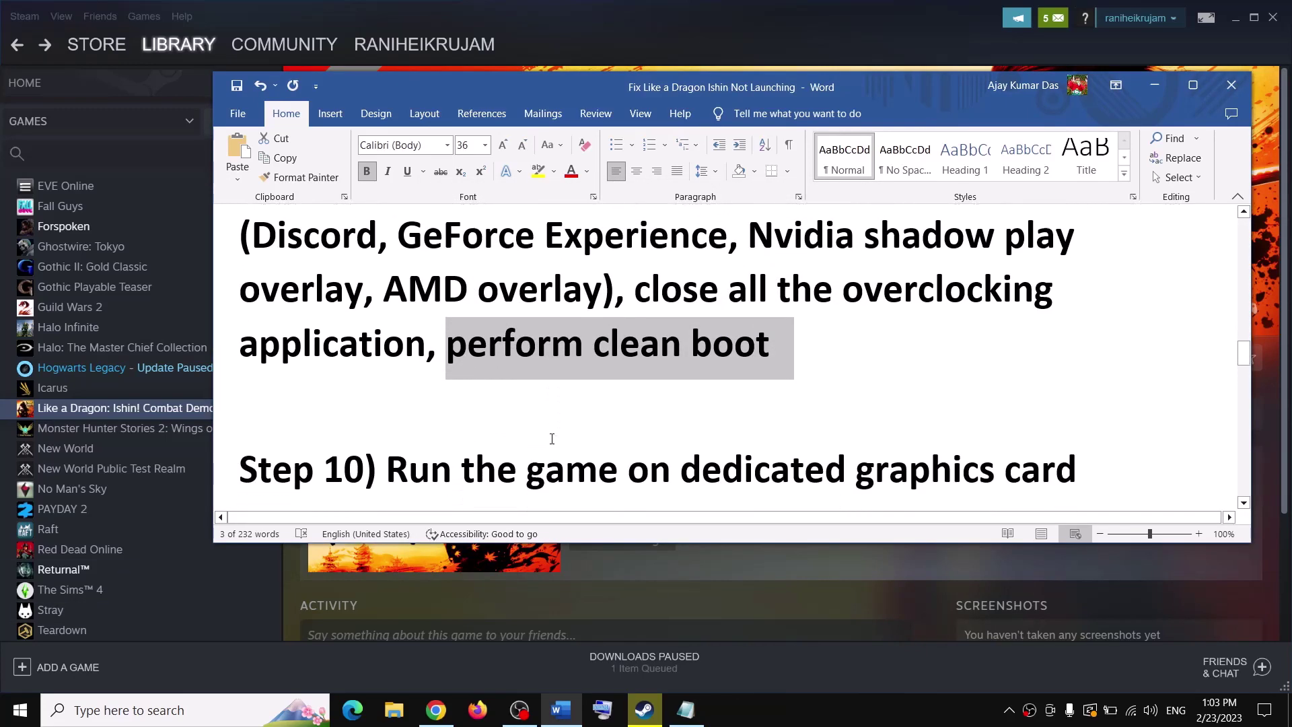
{"action": "left_click_drag", "start_coordinate": [462, 414], "coordinate": [1077, 416]}
{"action": "left_click", "coordinate": [1154, 86]}
{"action": "left_click", "coordinate": [103, 708]}
{"action": "type", "text": "gr"}
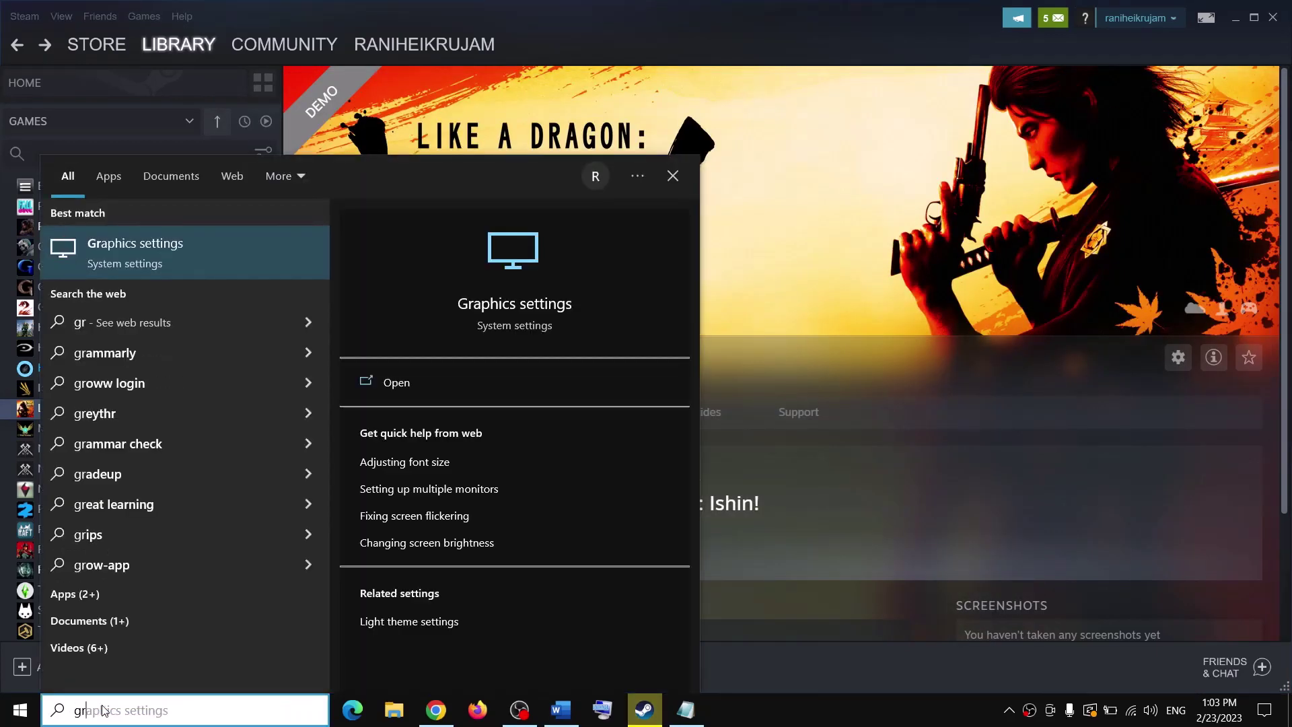
{"action": "type", "text": "aphics settings"}
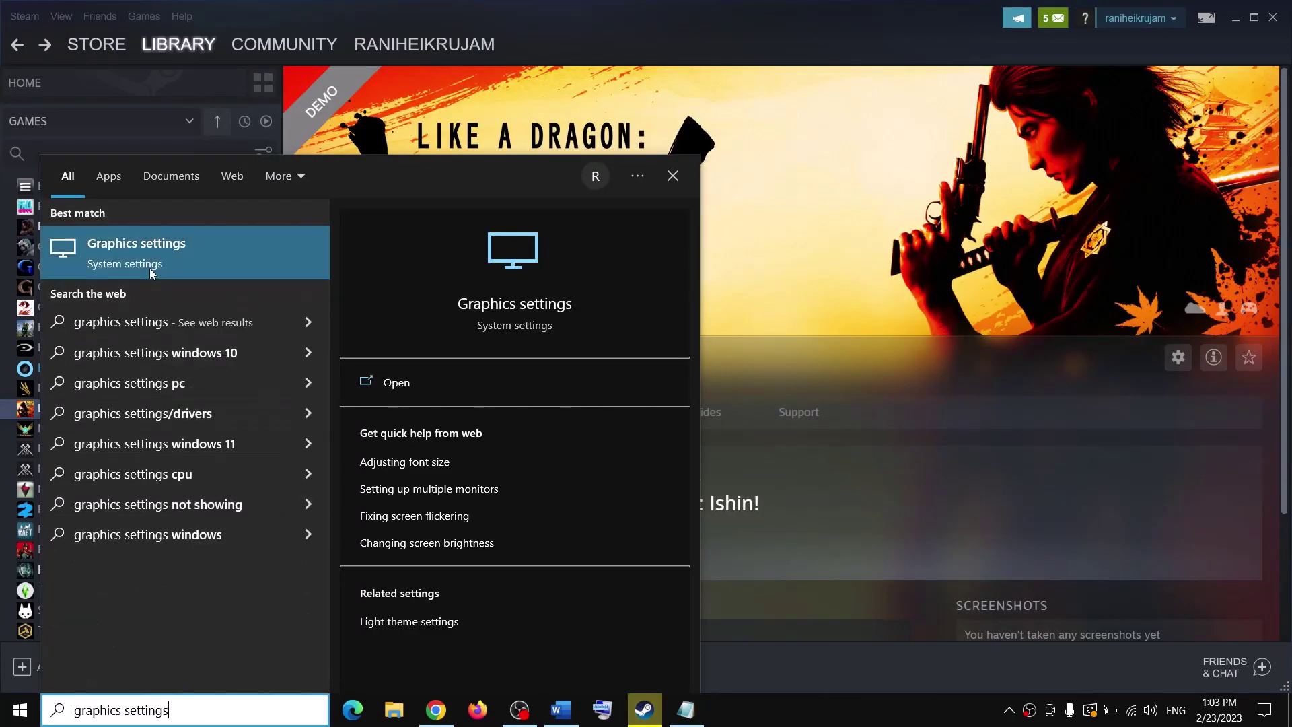
{"action": "left_click", "coordinate": [150, 263]}
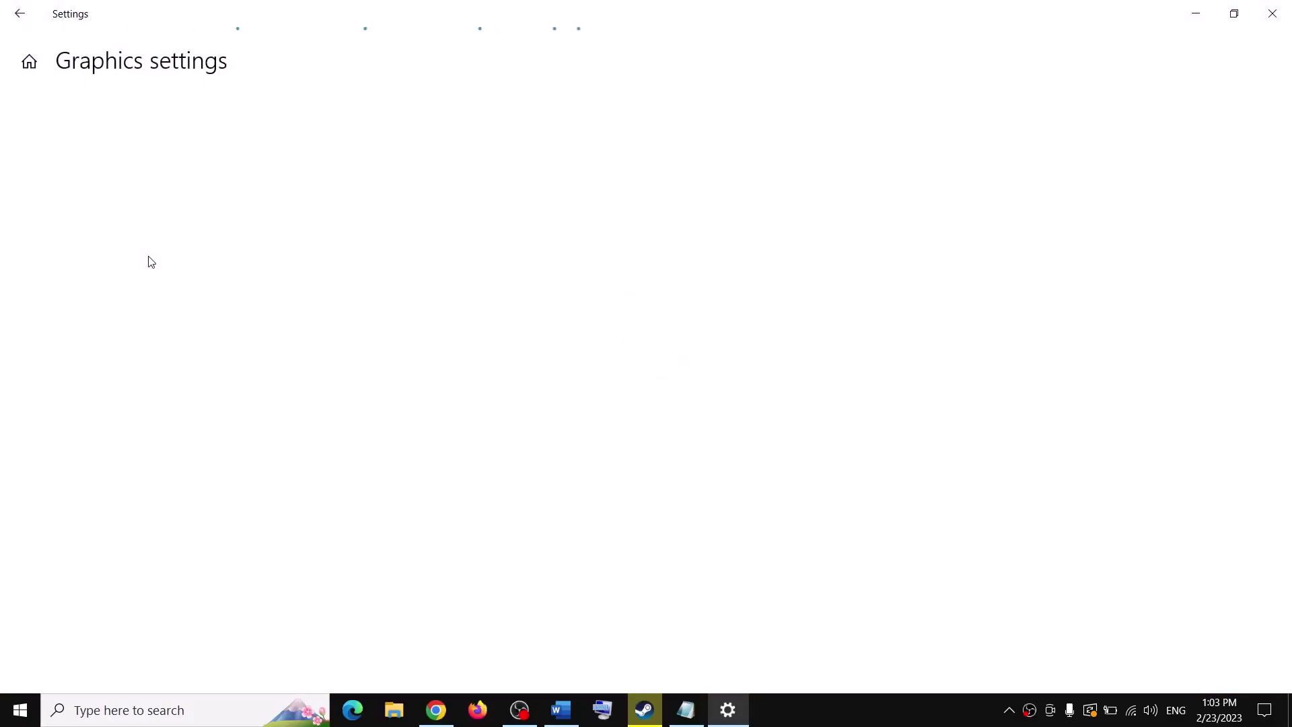
Add the demo's startup.exe (BootstrapPackagedGame) and set it to High performance graphics.
{"action": "left_click", "coordinate": [74, 399]}
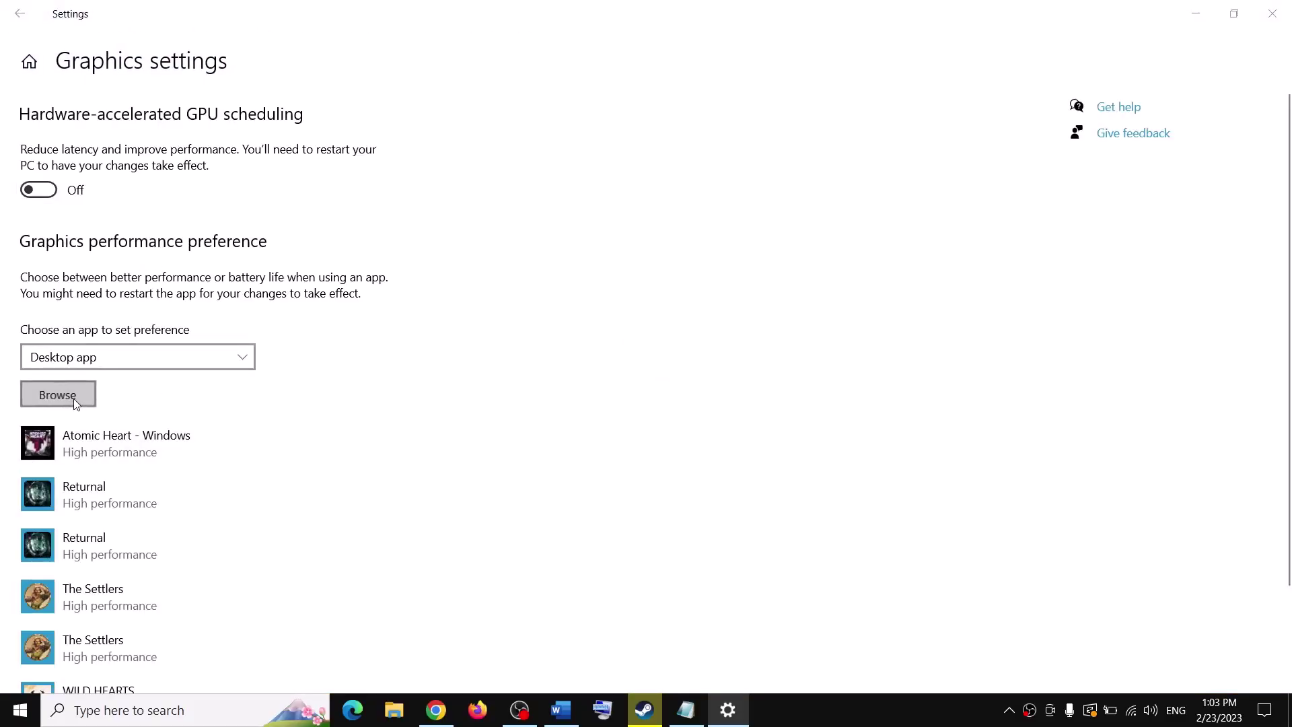
{"action": "scroll", "coordinate": [102, 309], "scroll_direction": "down", "scroll_amount": 1}
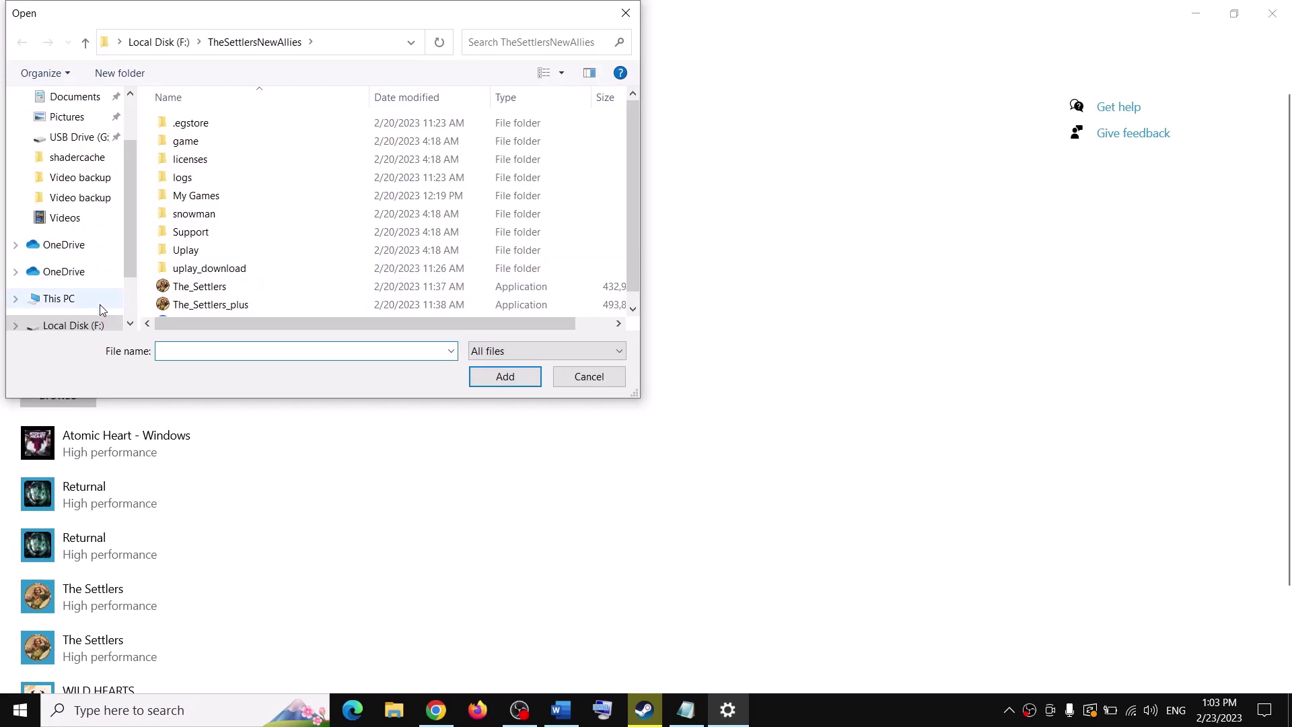
{"action": "left_click", "coordinate": [70, 325]}
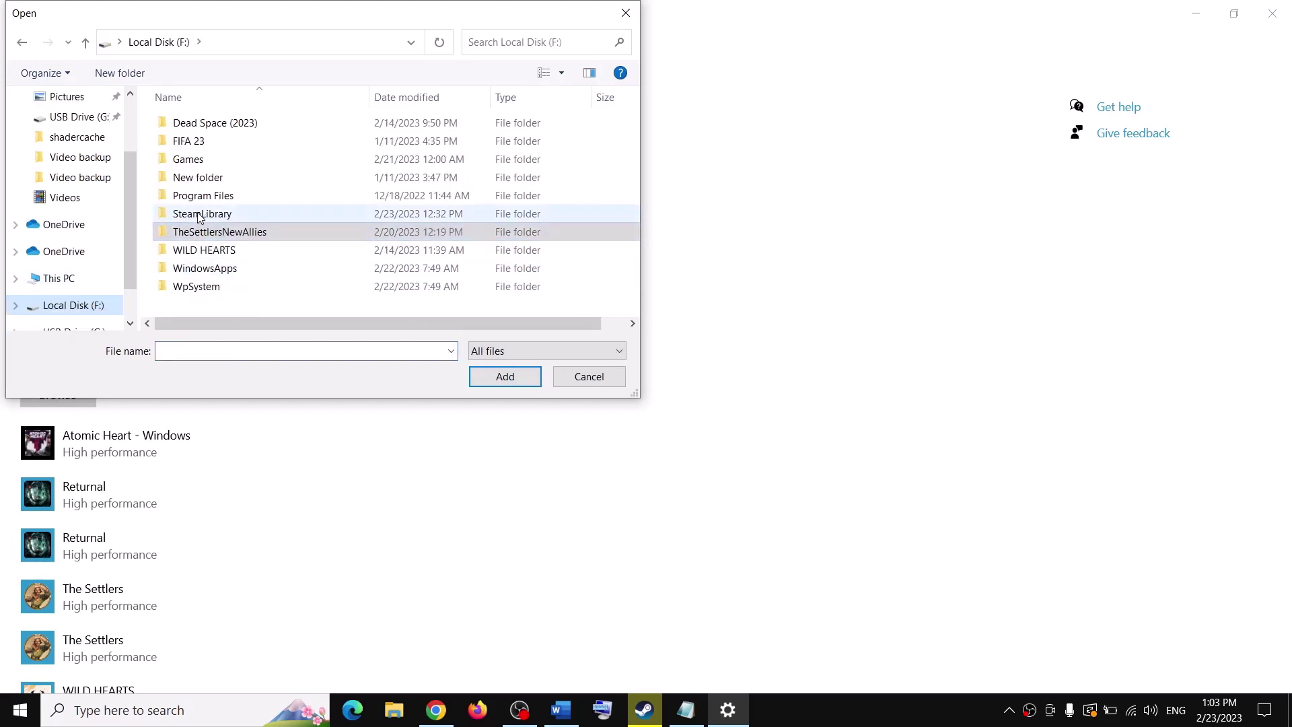
{"action": "double_click", "coordinate": [202, 213]}
{"action": "double_click", "coordinate": [214, 128]}
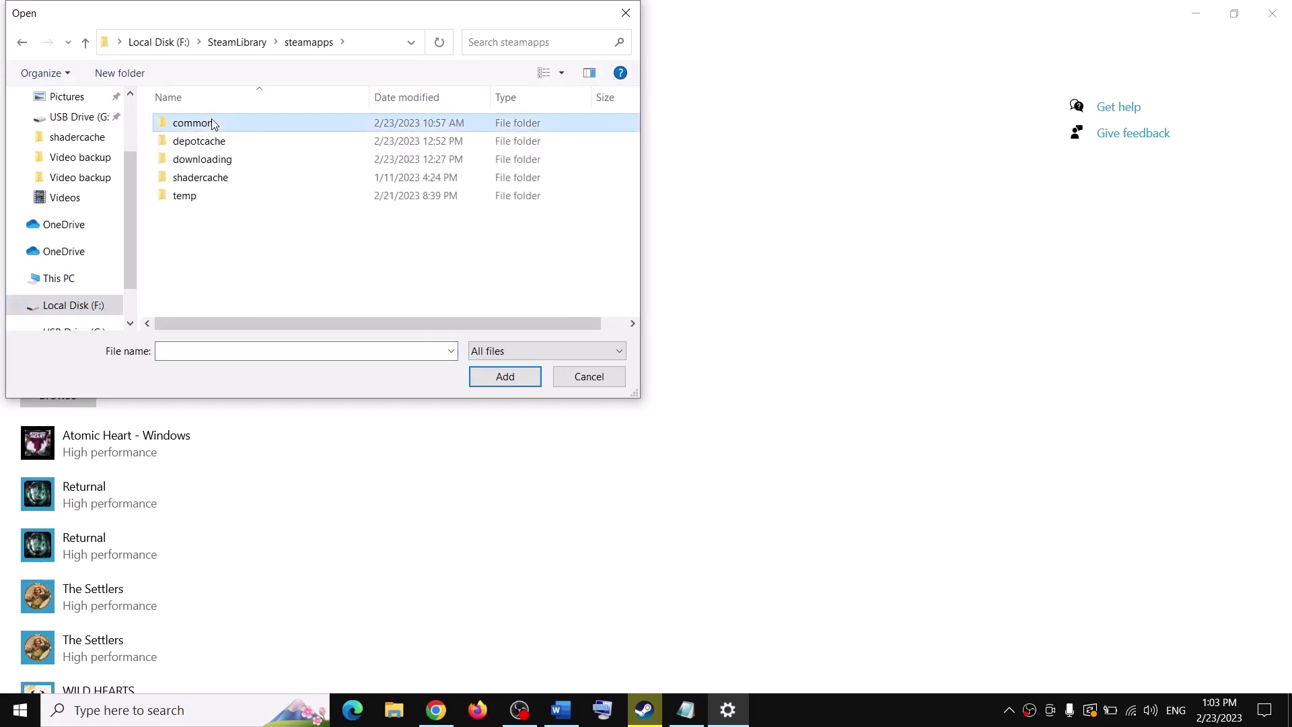
{"action": "double_click", "coordinate": [212, 122]}
{"action": "double_click", "coordinate": [196, 199]}
{"action": "left_click", "coordinate": [202, 162]}
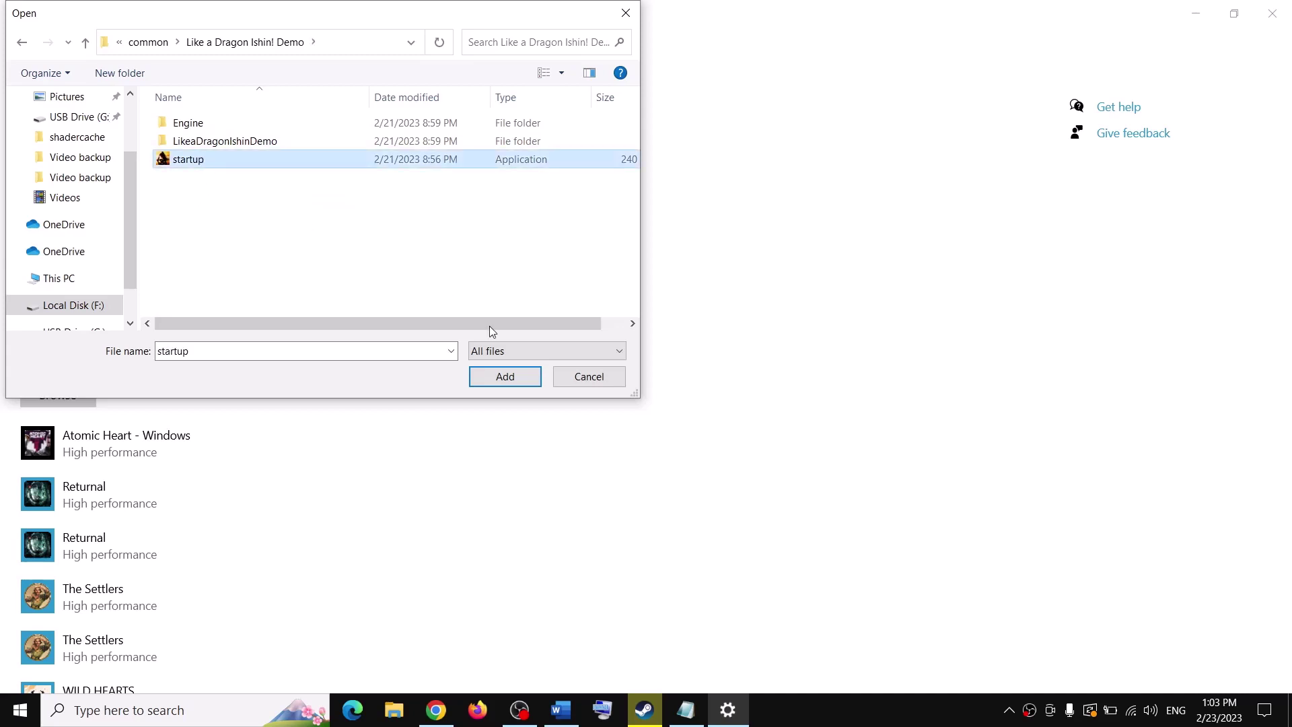
{"action": "left_click", "coordinate": [504, 377]}
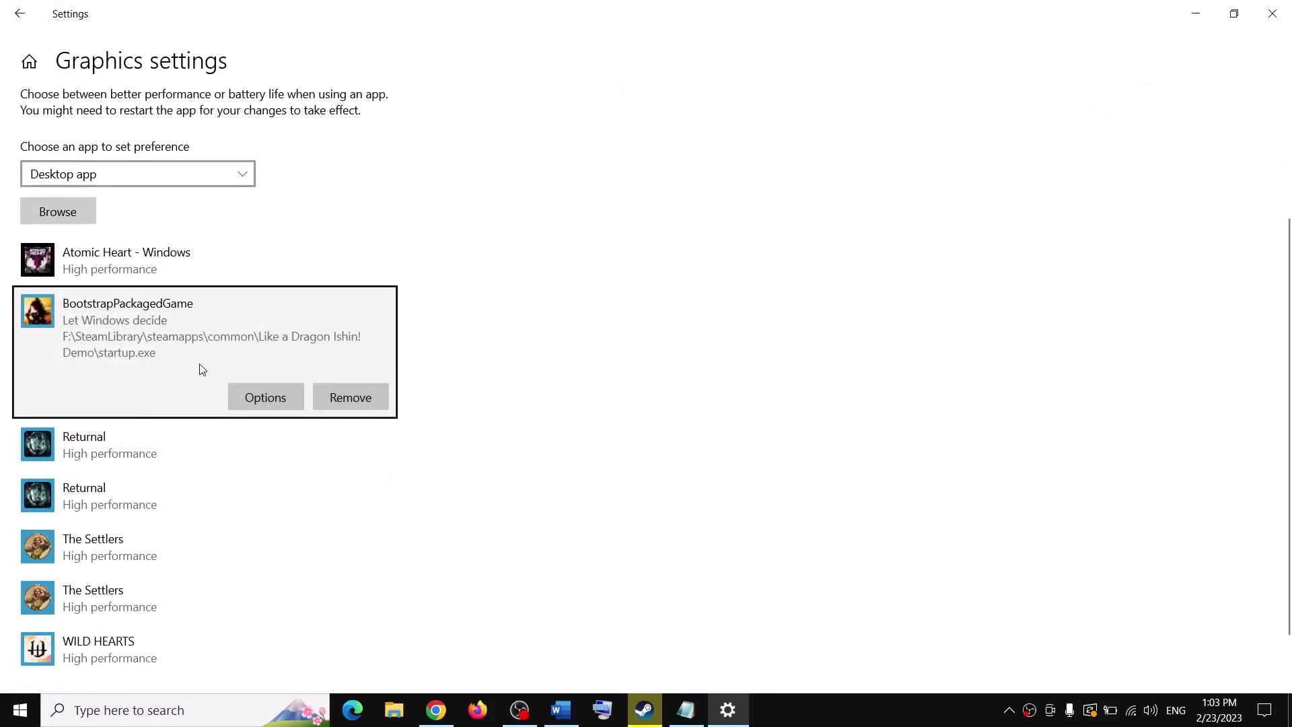
{"action": "left_click", "coordinate": [250, 400]}
{"action": "left_click", "coordinate": [539, 381]}
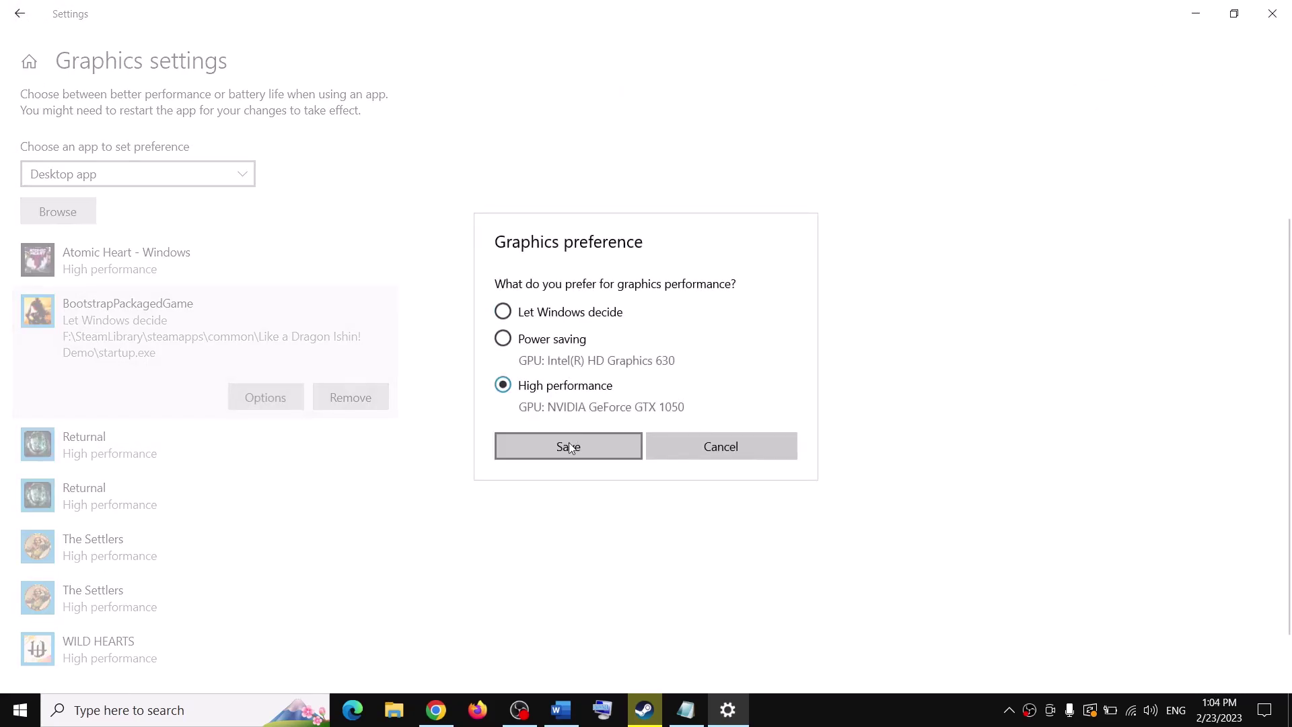
{"action": "left_click", "coordinate": [568, 438]}
Add LikeaDragonIshinDemo-Win64-Shipping from Binaries\Win64 and set it to High performance graphics.
{"action": "left_click", "coordinate": [58, 211]}
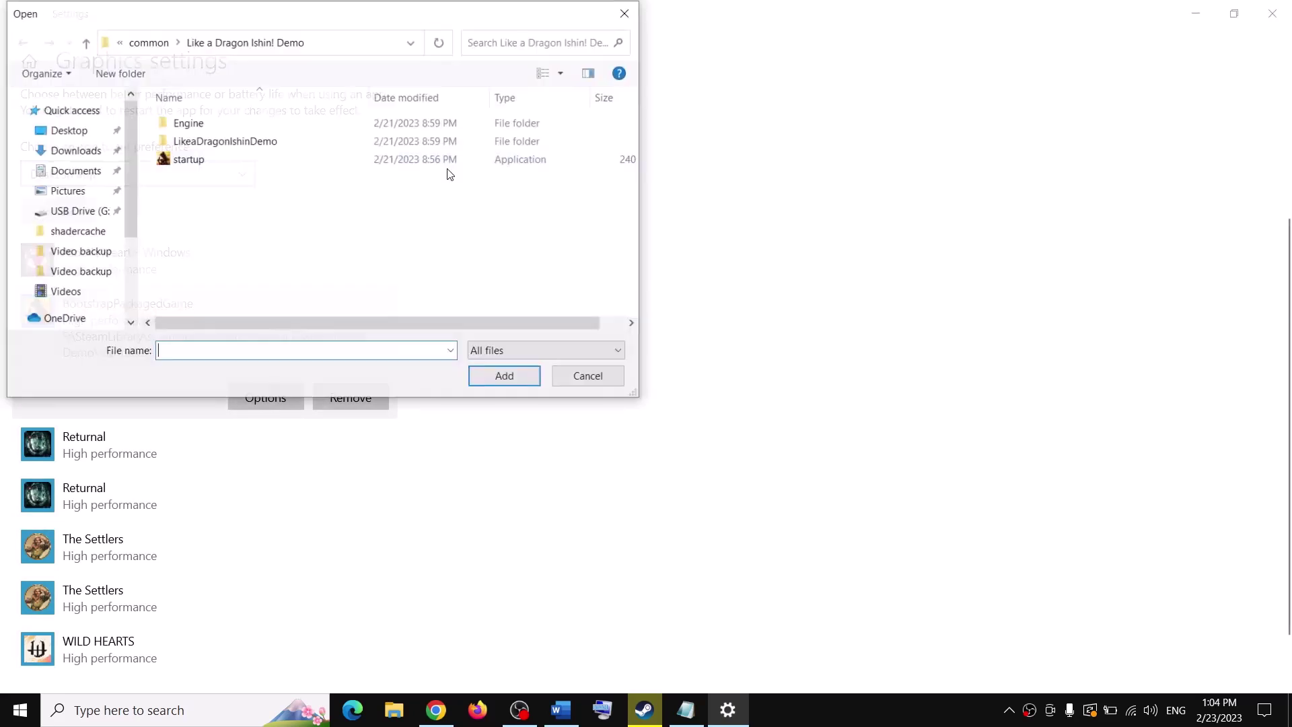
{"action": "double_click", "coordinate": [223, 143]}
{"action": "double_click", "coordinate": [213, 125]}
{"action": "left_click", "coordinate": [210, 131]}
{"action": "double_click", "coordinate": [210, 131]}
{"action": "left_click", "coordinate": [206, 129]}
{"action": "left_click", "coordinate": [506, 379]}
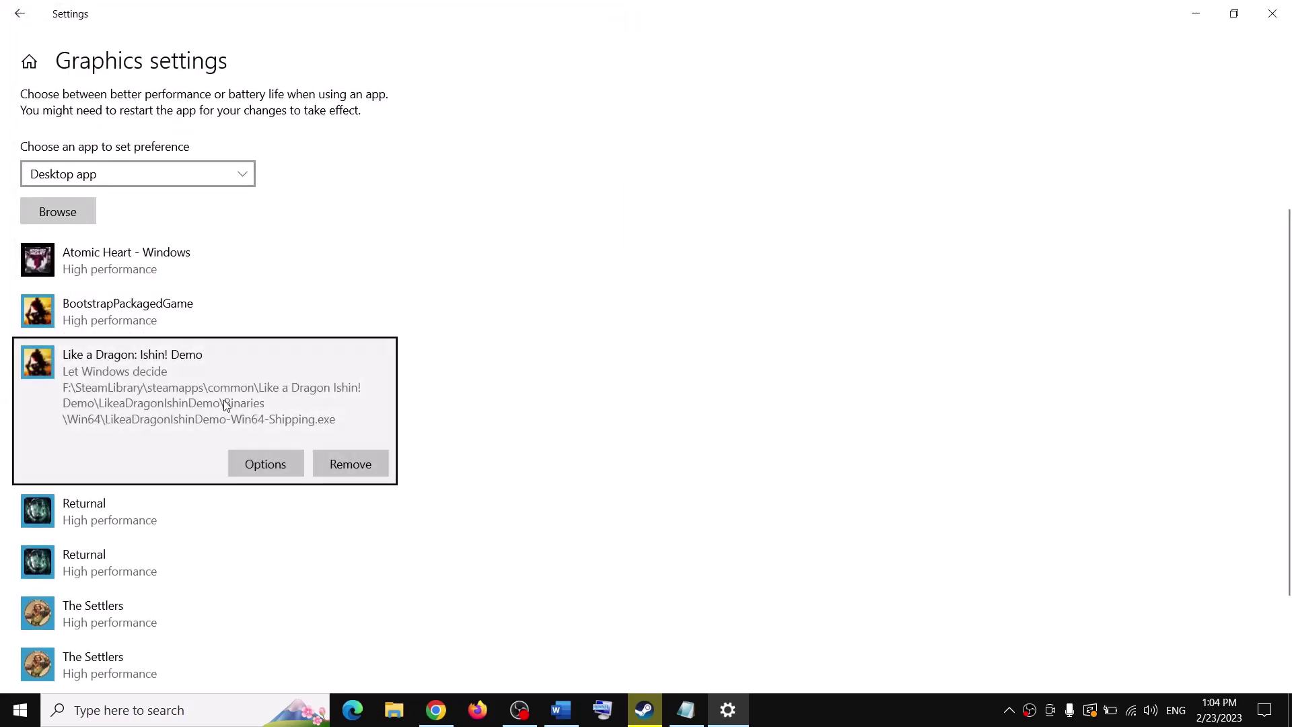
{"action": "scroll", "coordinate": [226, 405], "scroll_direction": "down", "scroll_amount": 2}
{"action": "left_click", "coordinate": [237, 331]}
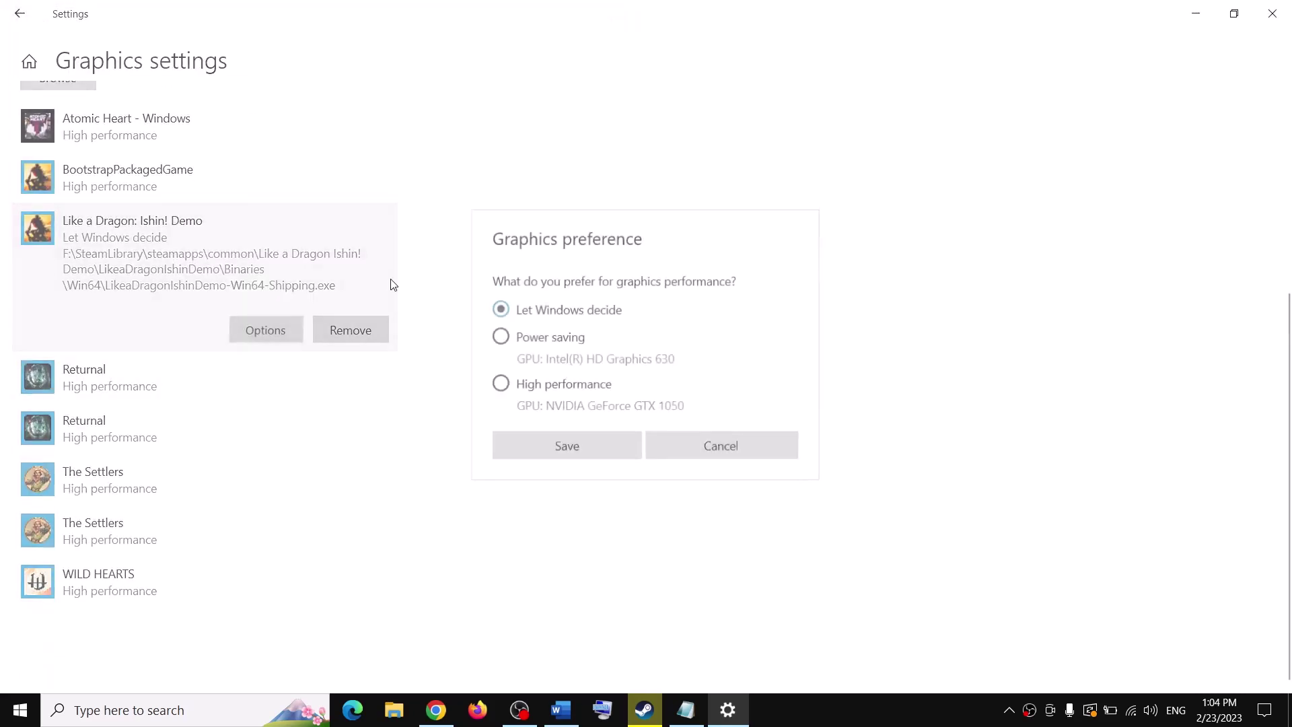
{"action": "left_click", "coordinate": [523, 388]}
{"action": "left_click", "coordinate": [577, 454]}
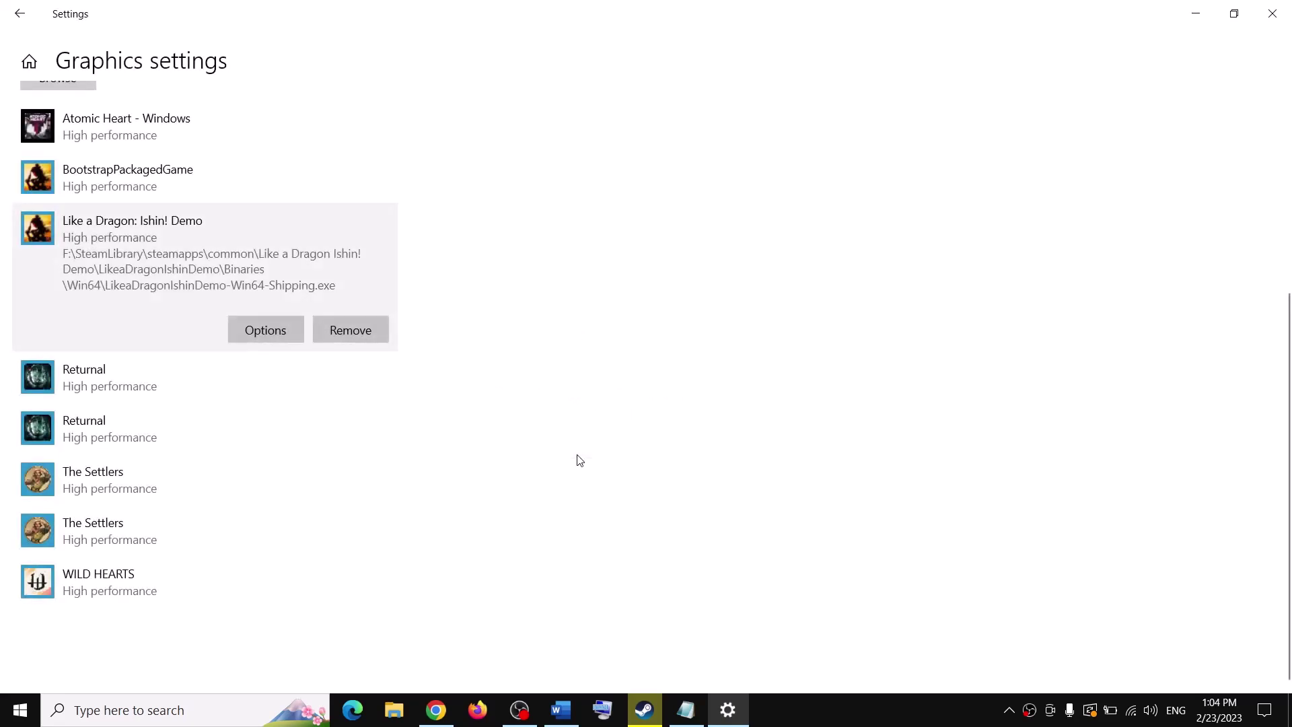